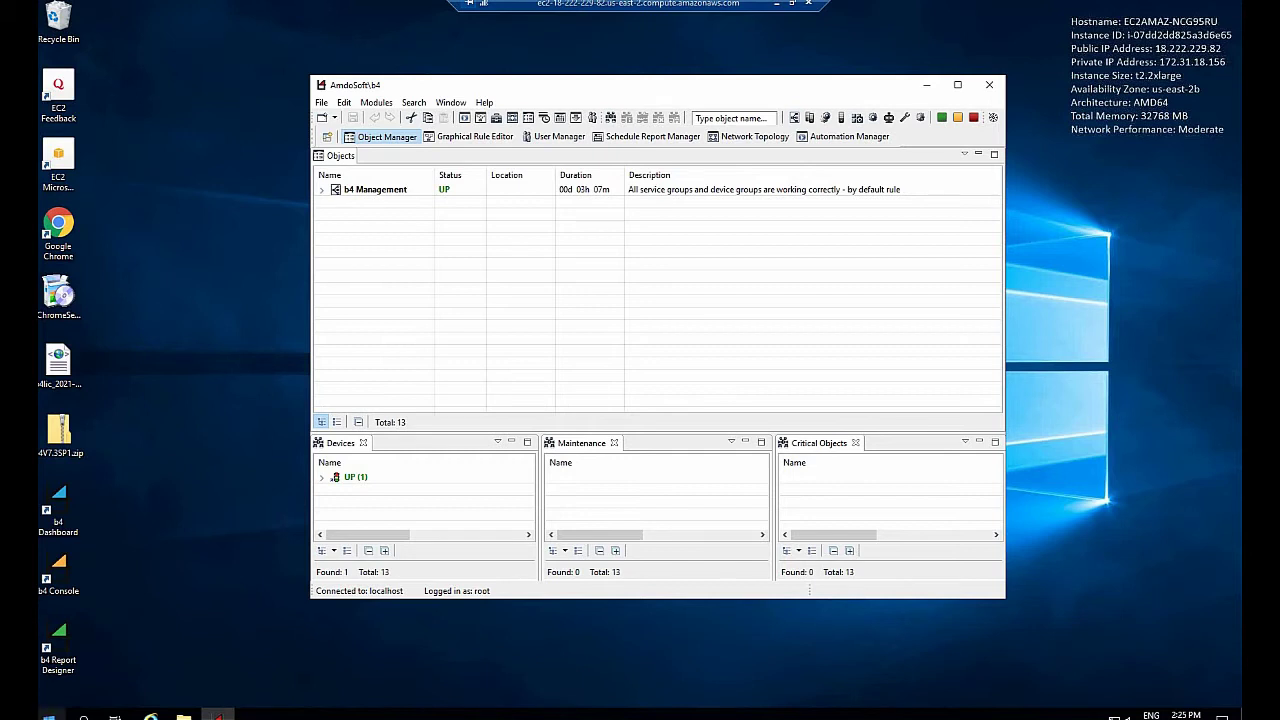
Open the Windows Start menu from the b4 Console desktop
click(48, 714)
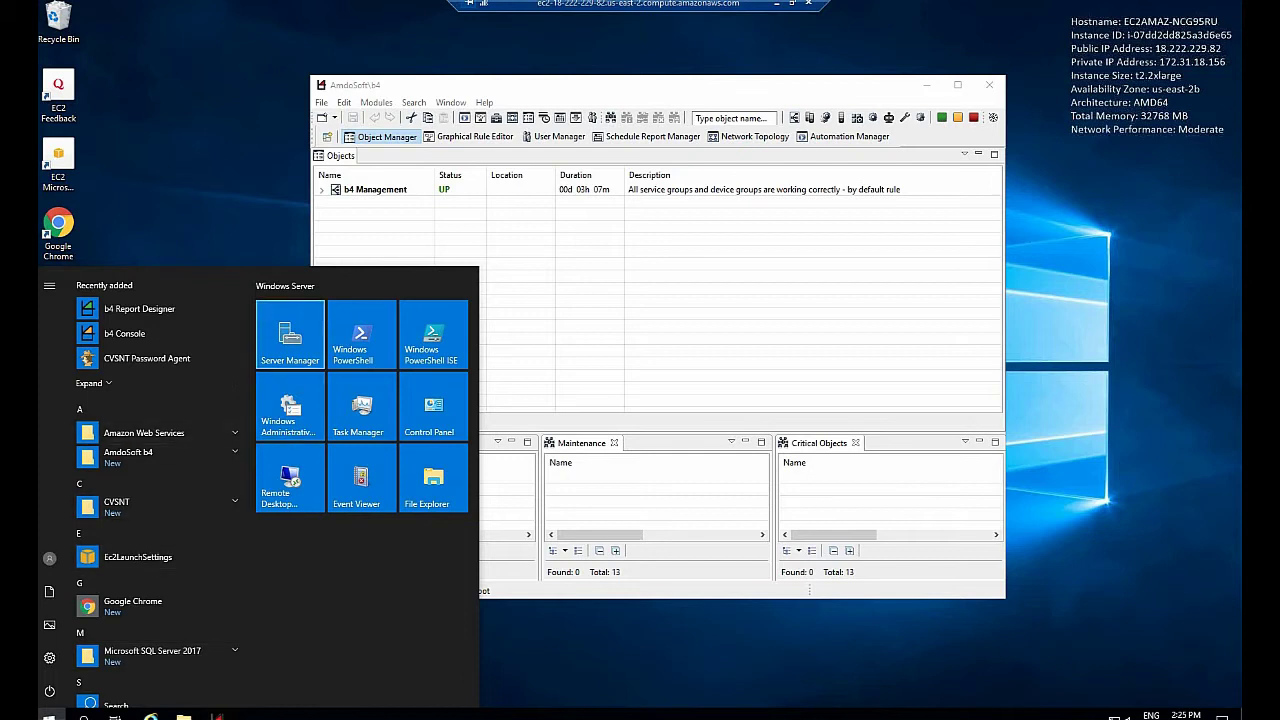
Launch Server Manager, dismiss the Admin Center notice, and open Computer Management from Tools
click(290, 335)
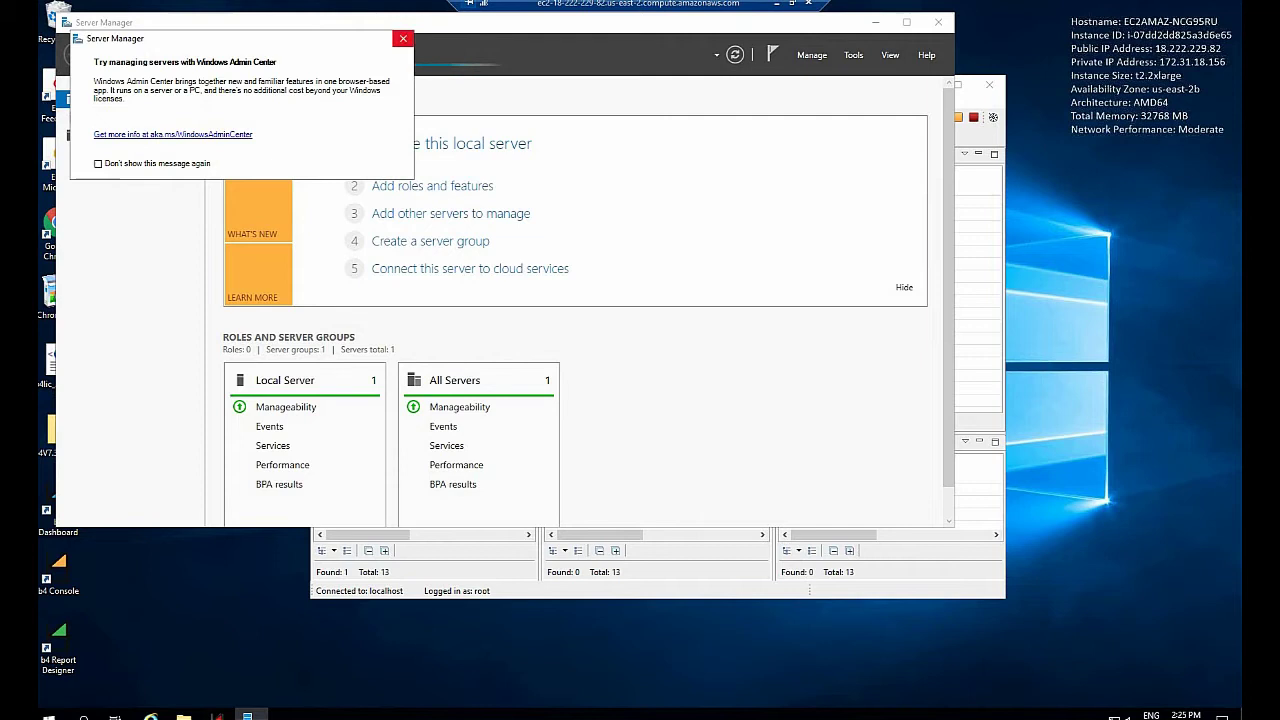
click(403, 38)
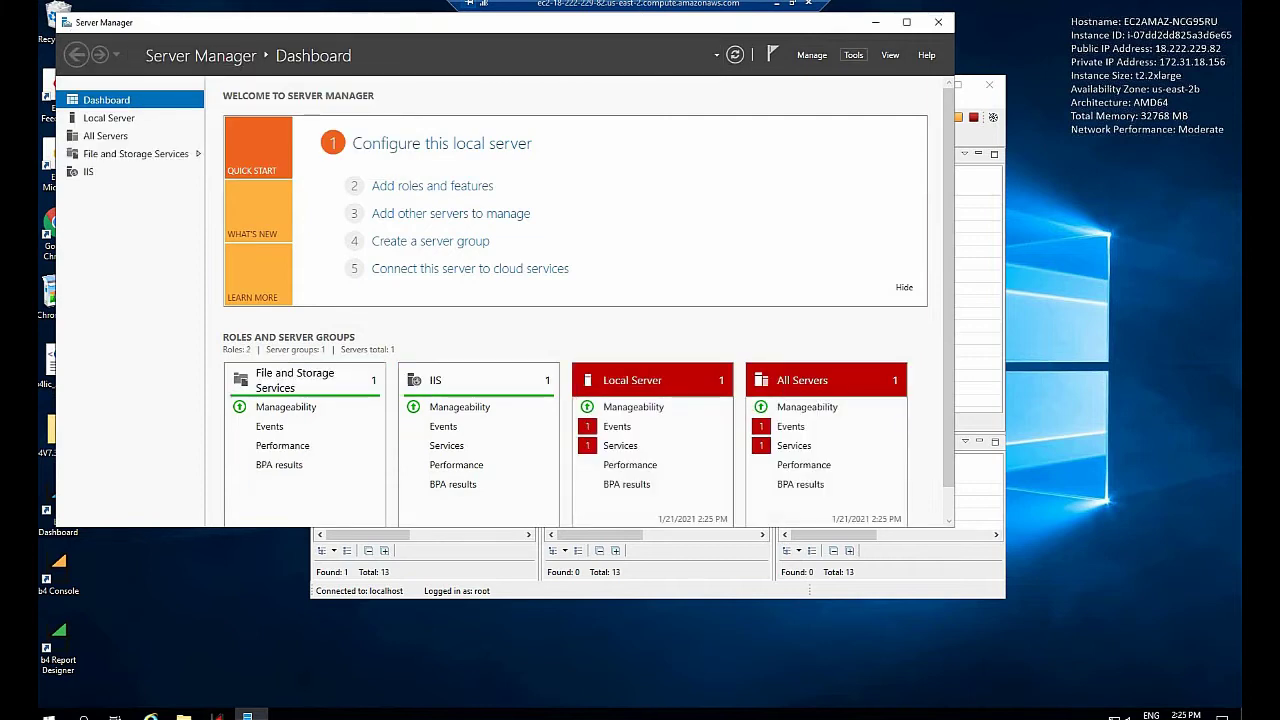
click(853, 55)
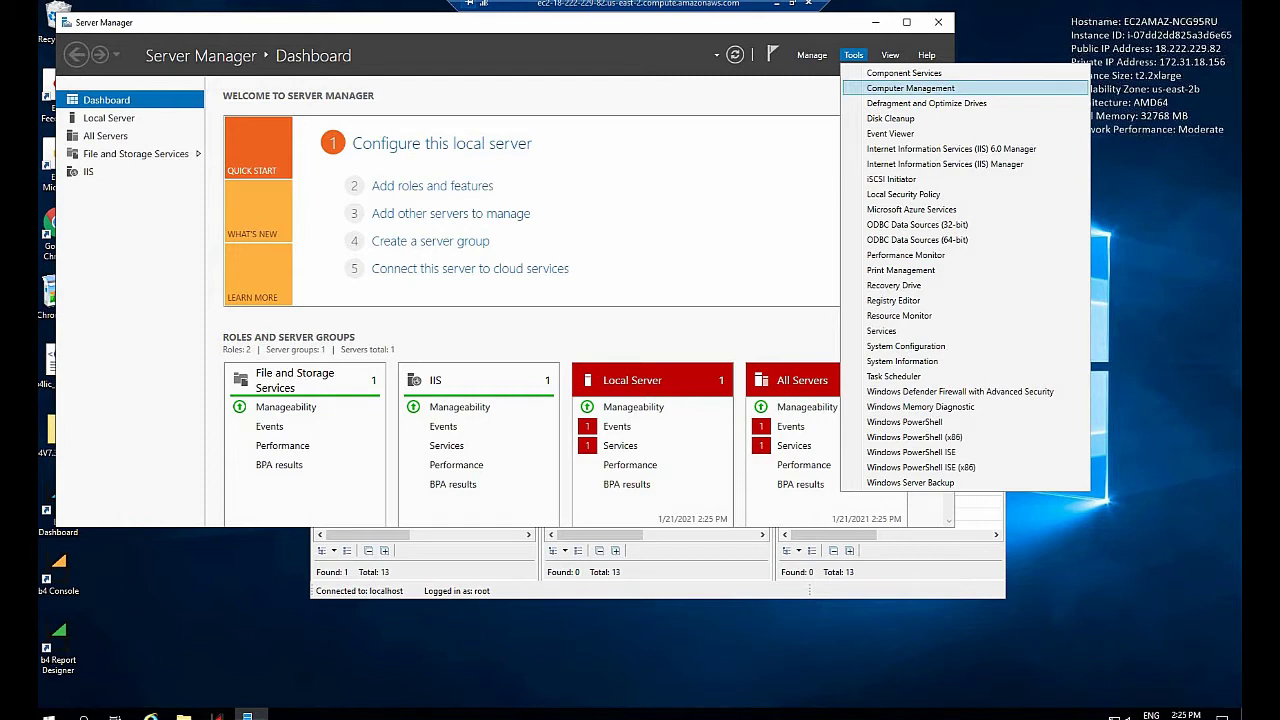
click(910, 88)
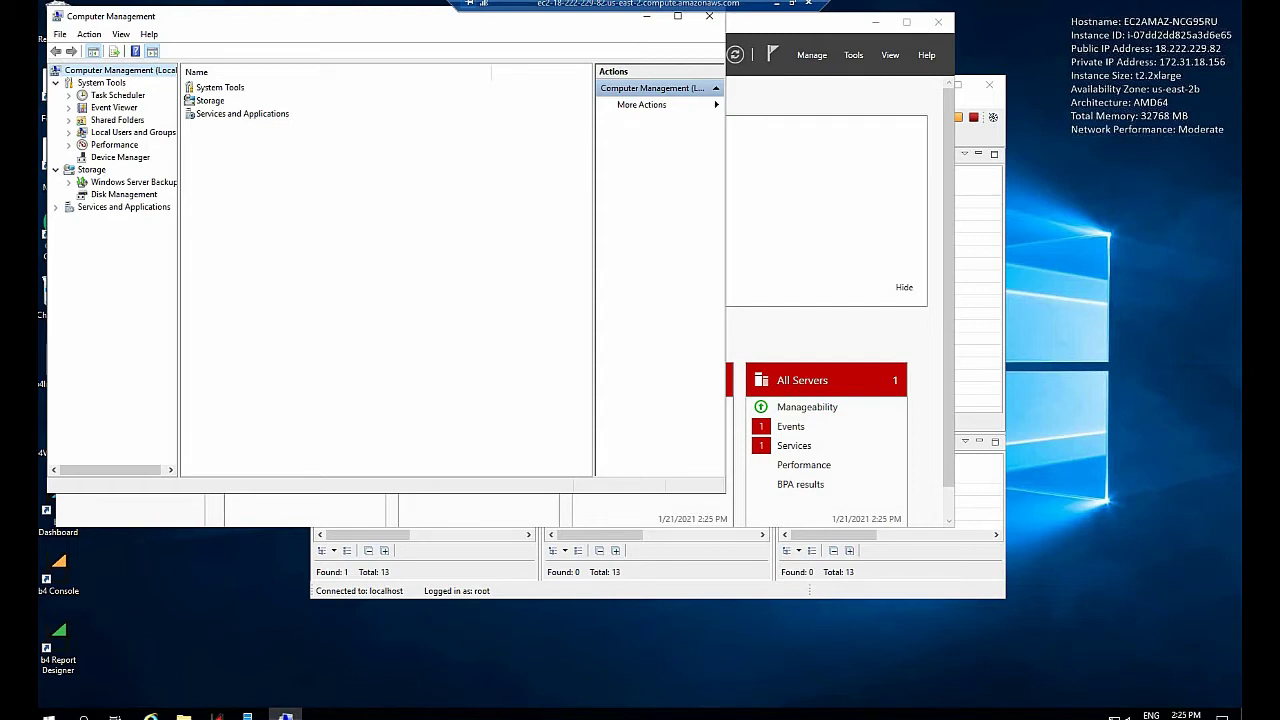
Start a new local user named Bot-01 and enter and confirm its password
click(133, 132)
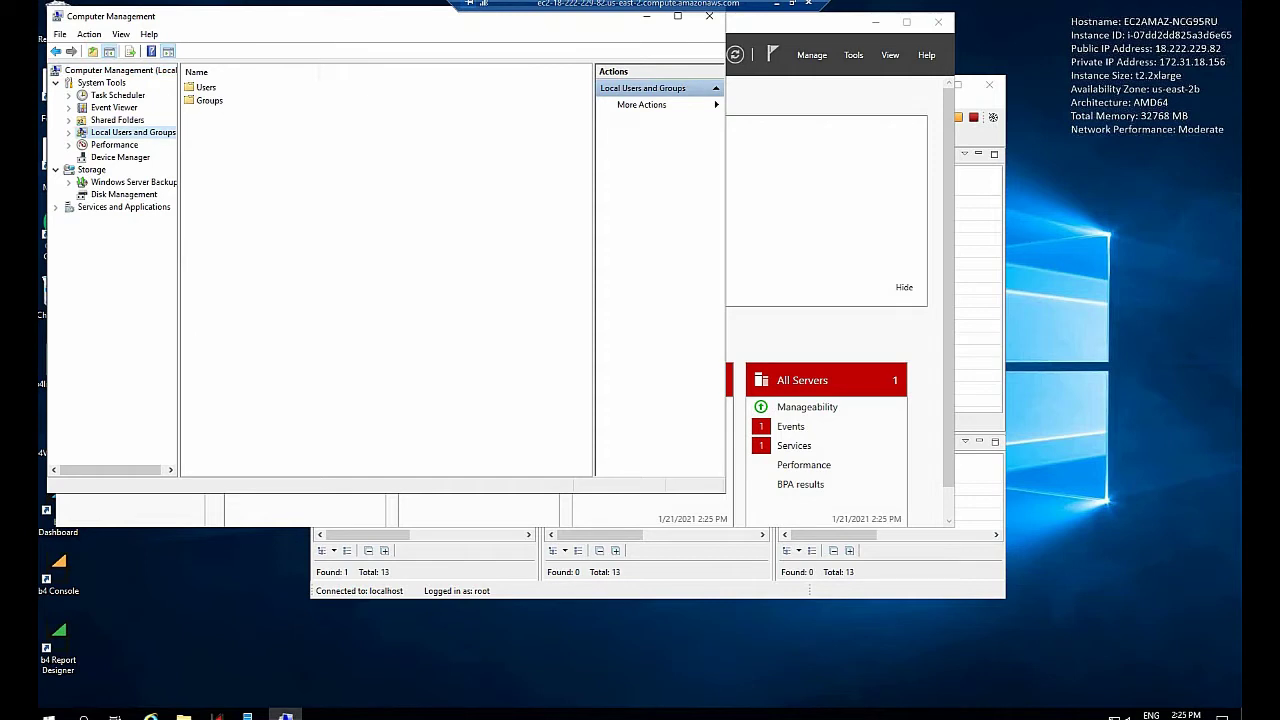
click(206, 87)
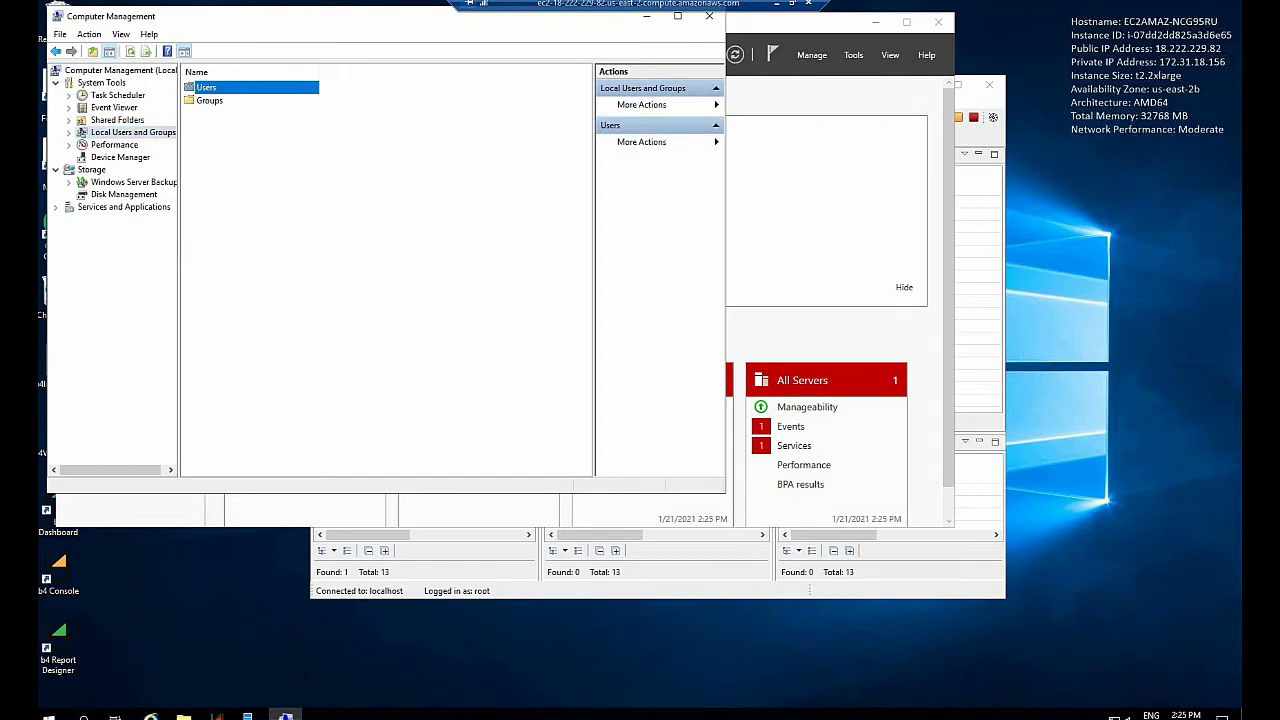
right_click(207, 88)
click(250, 97)
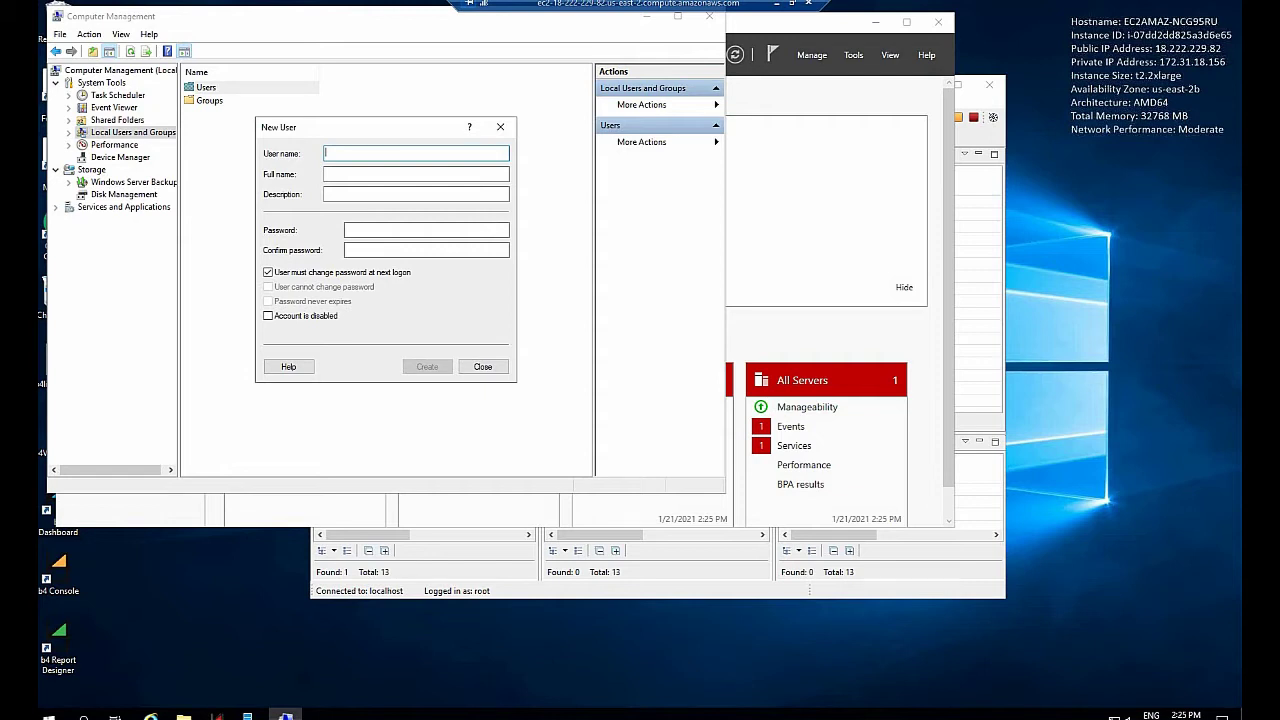
text(Bot-01)
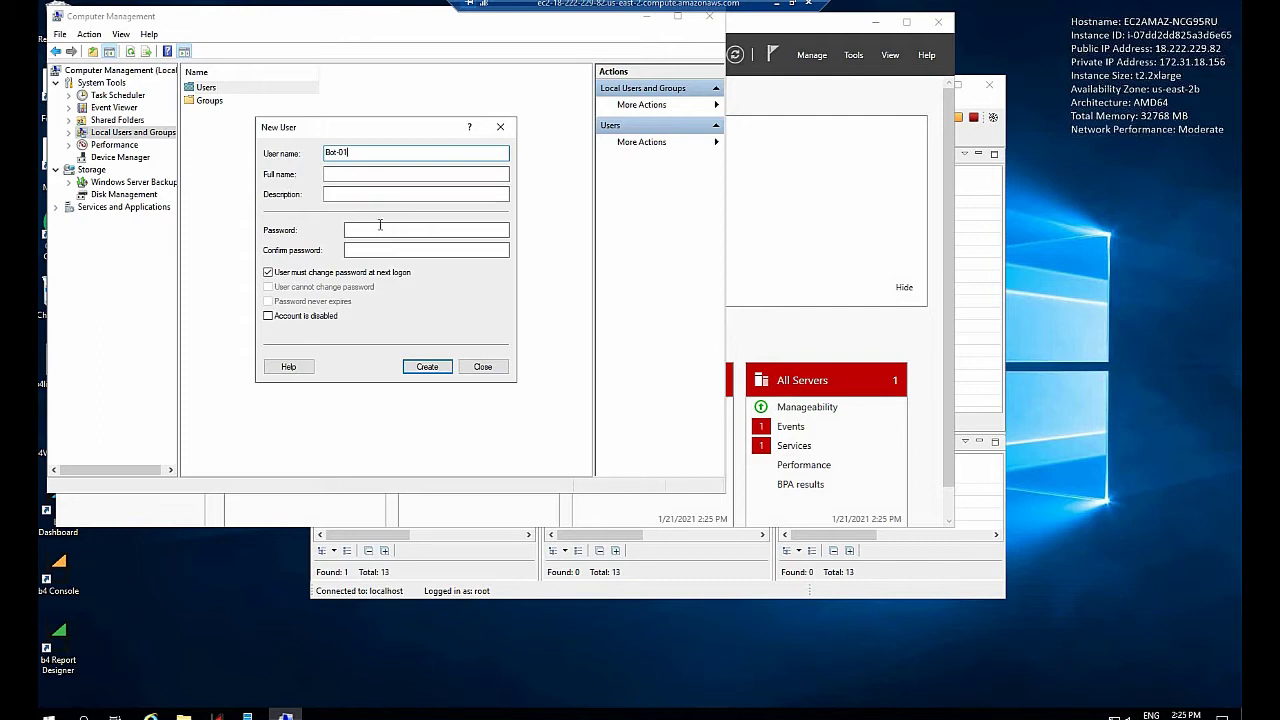
click(380, 229)
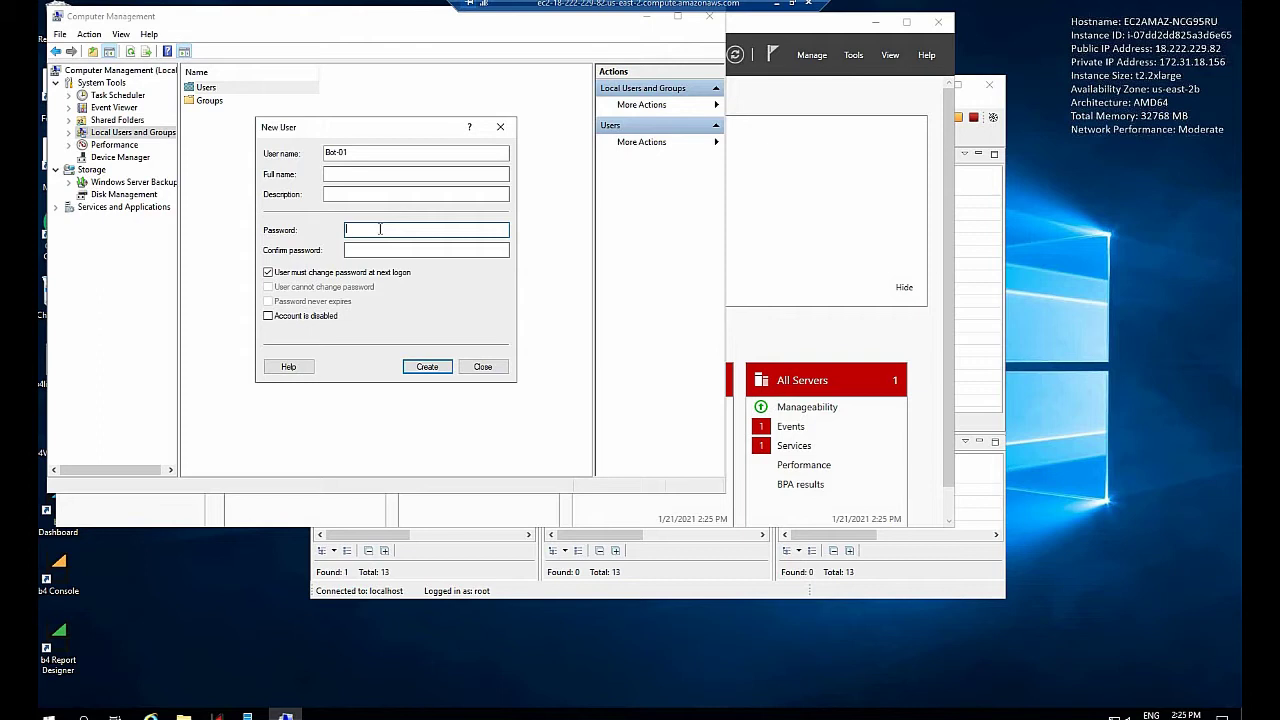
text(***************)
click(346, 250)
text(********)
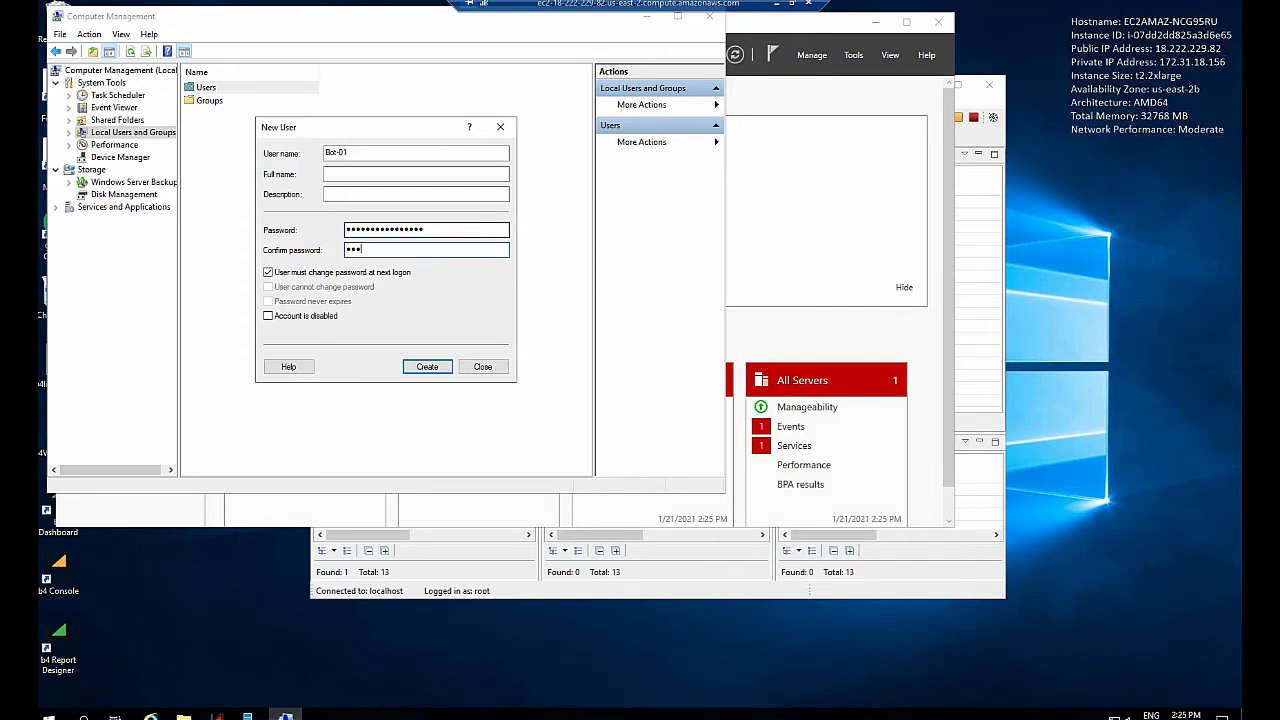
text(********)
Turn off forced password change, set Password never expires, and create Bot-01
click(268, 273)
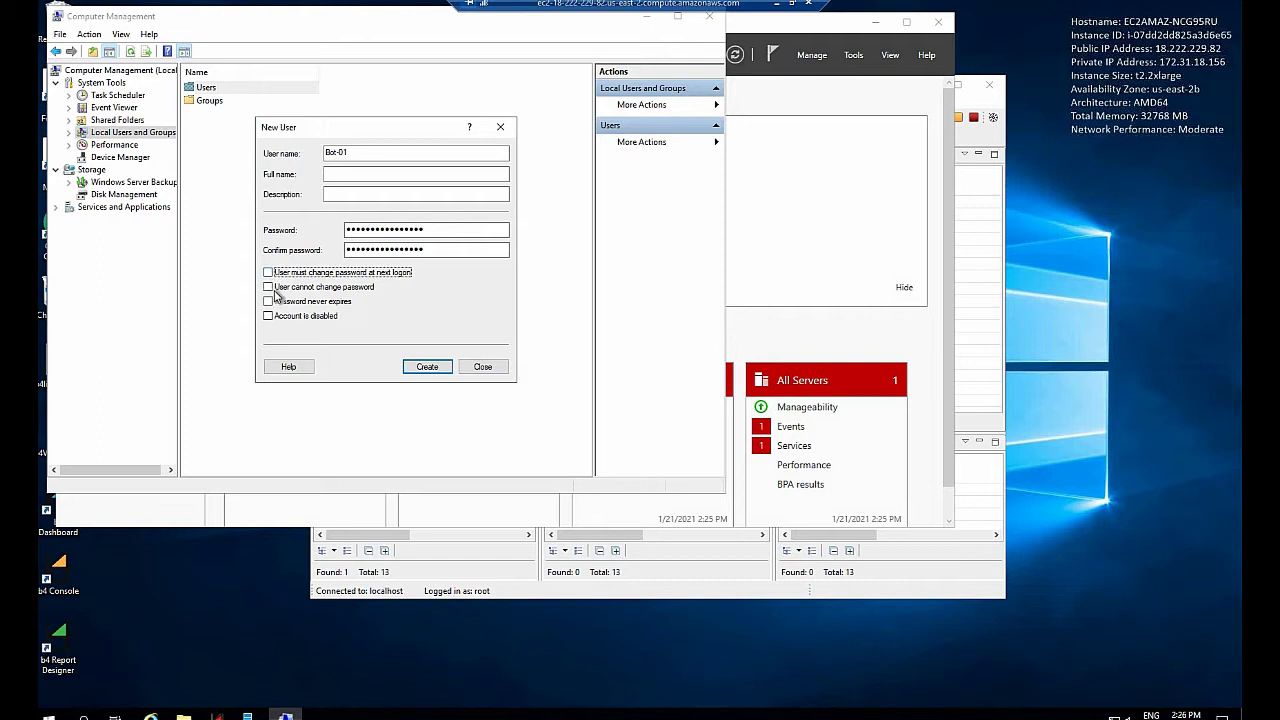
click(275, 303)
click(427, 367)
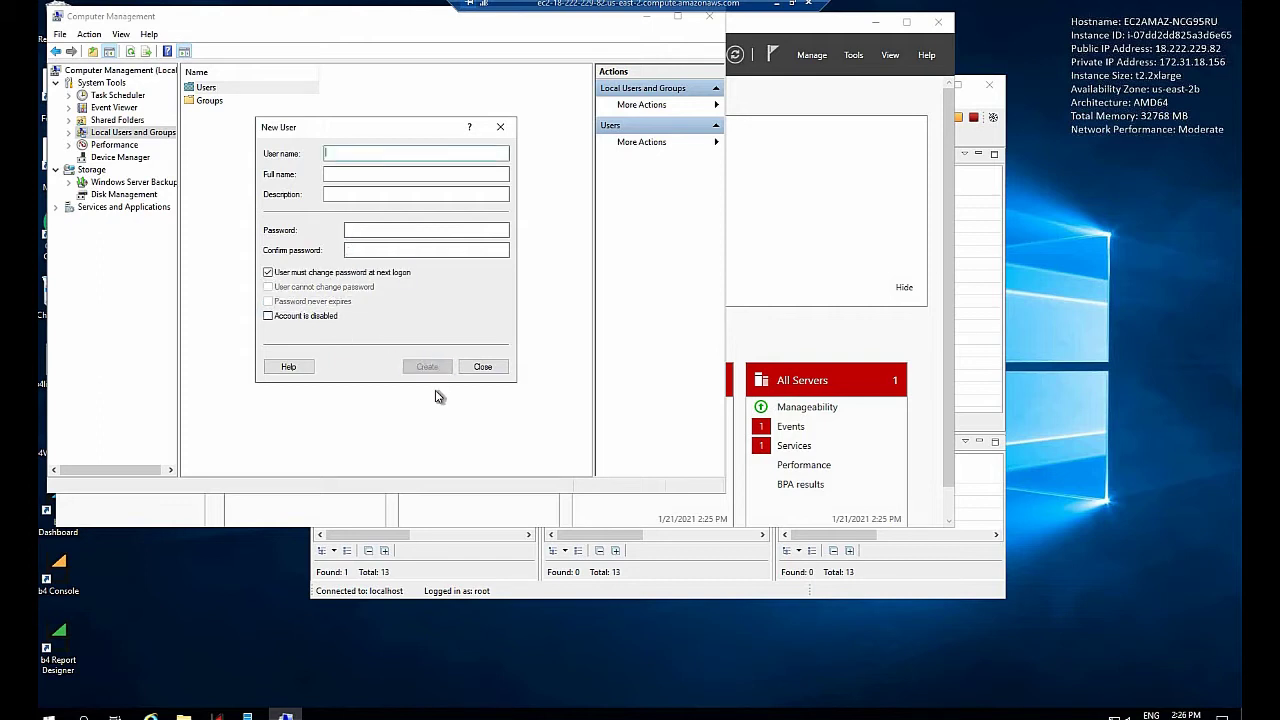
click(484, 367)
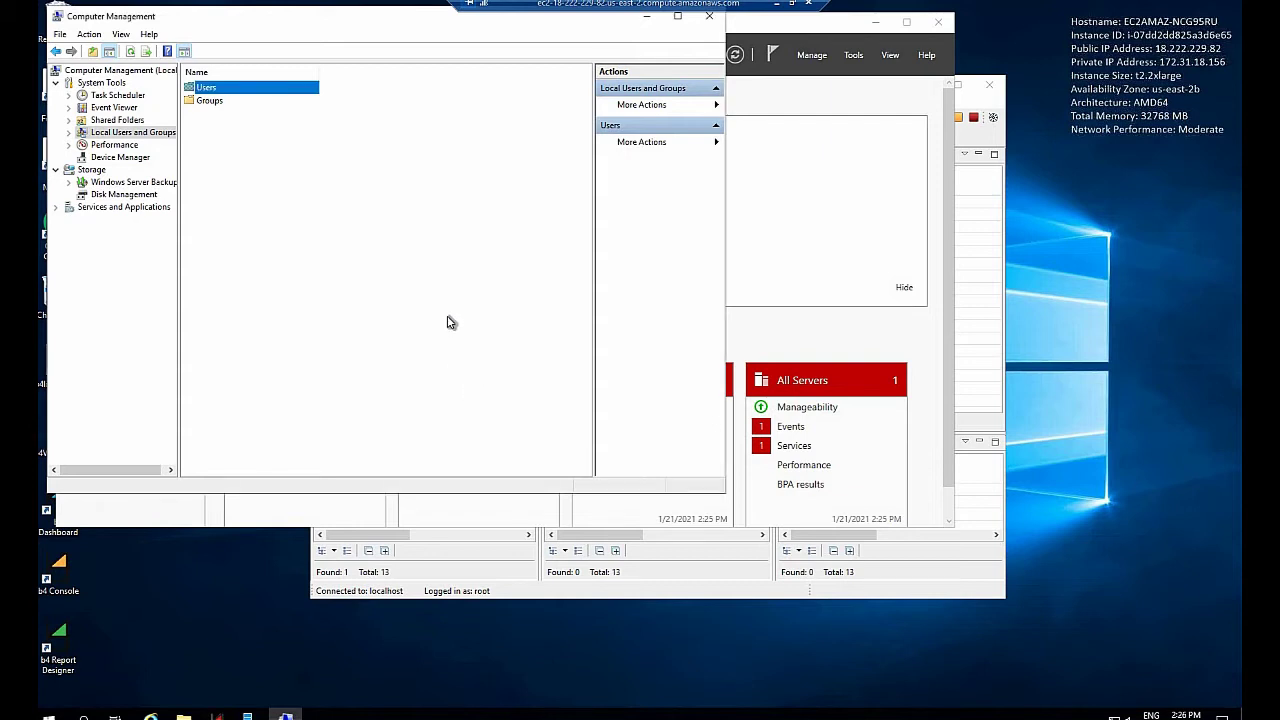
Open Bot-01's properties at the Member Of tab, showing its Users membership
double_click(207, 92)
drag(249, 72, 325, 72)
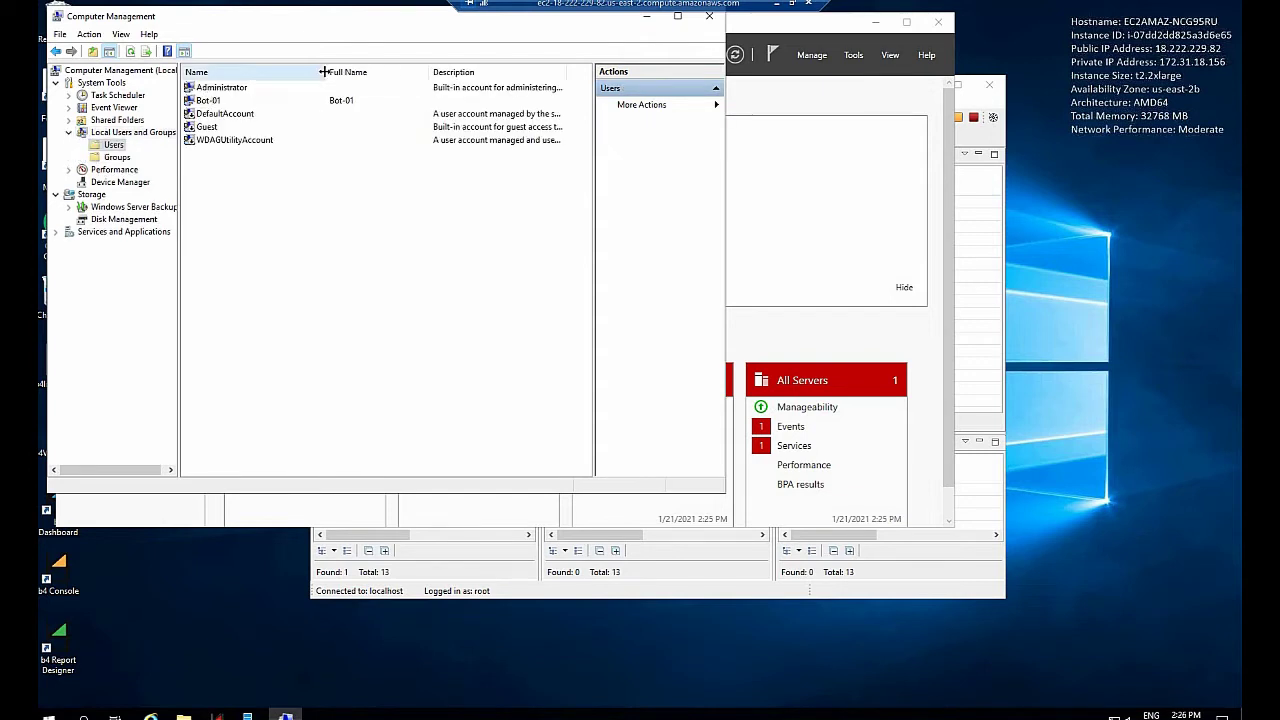
right_click(212, 101)
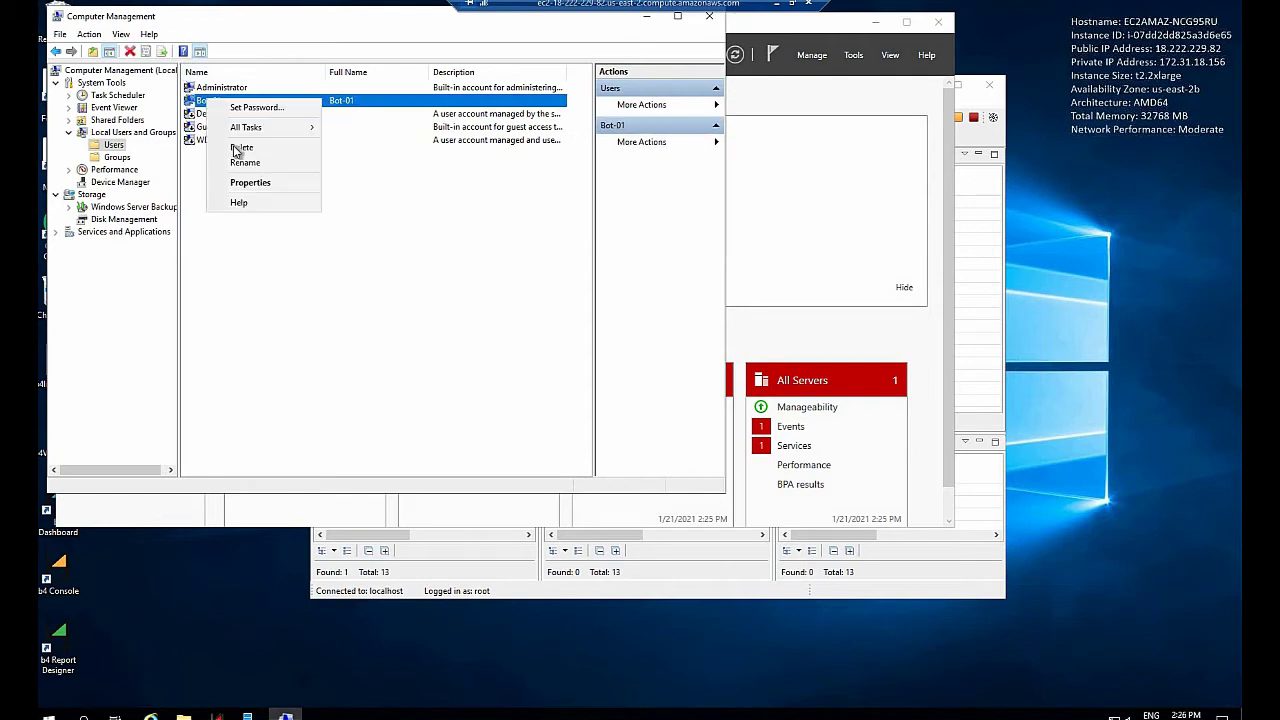
click(250, 182)
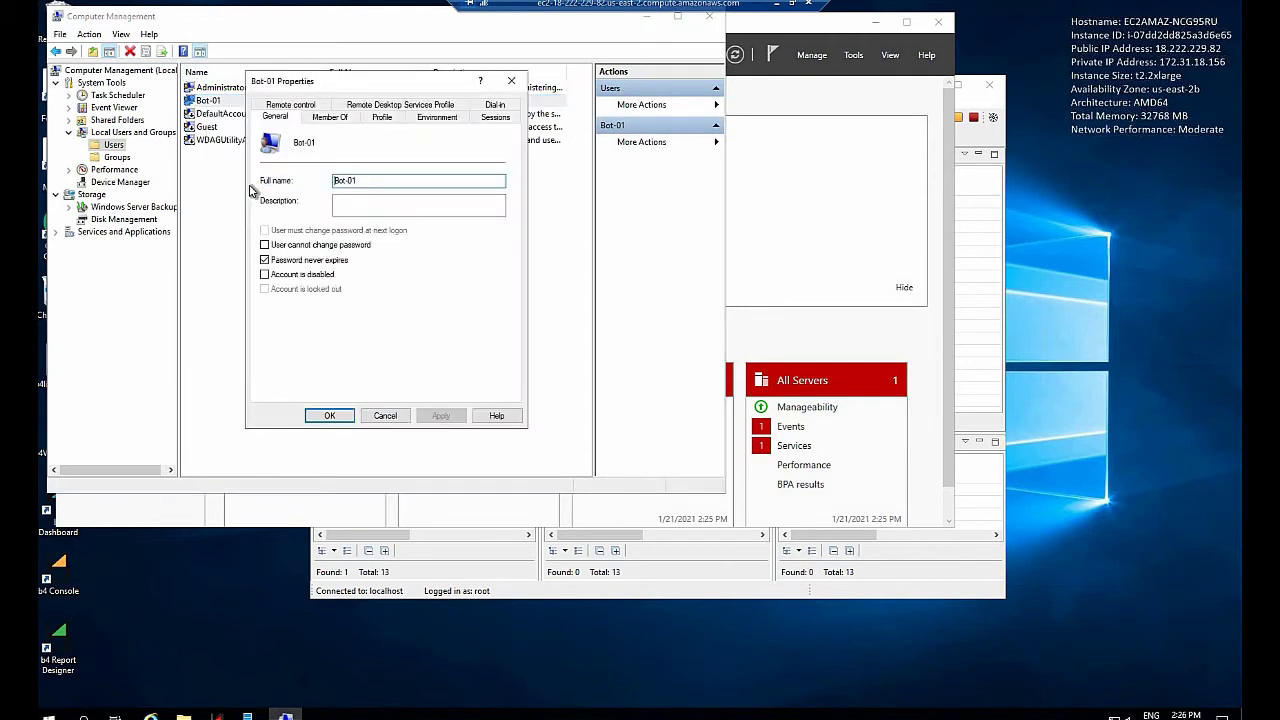
click(336, 118)
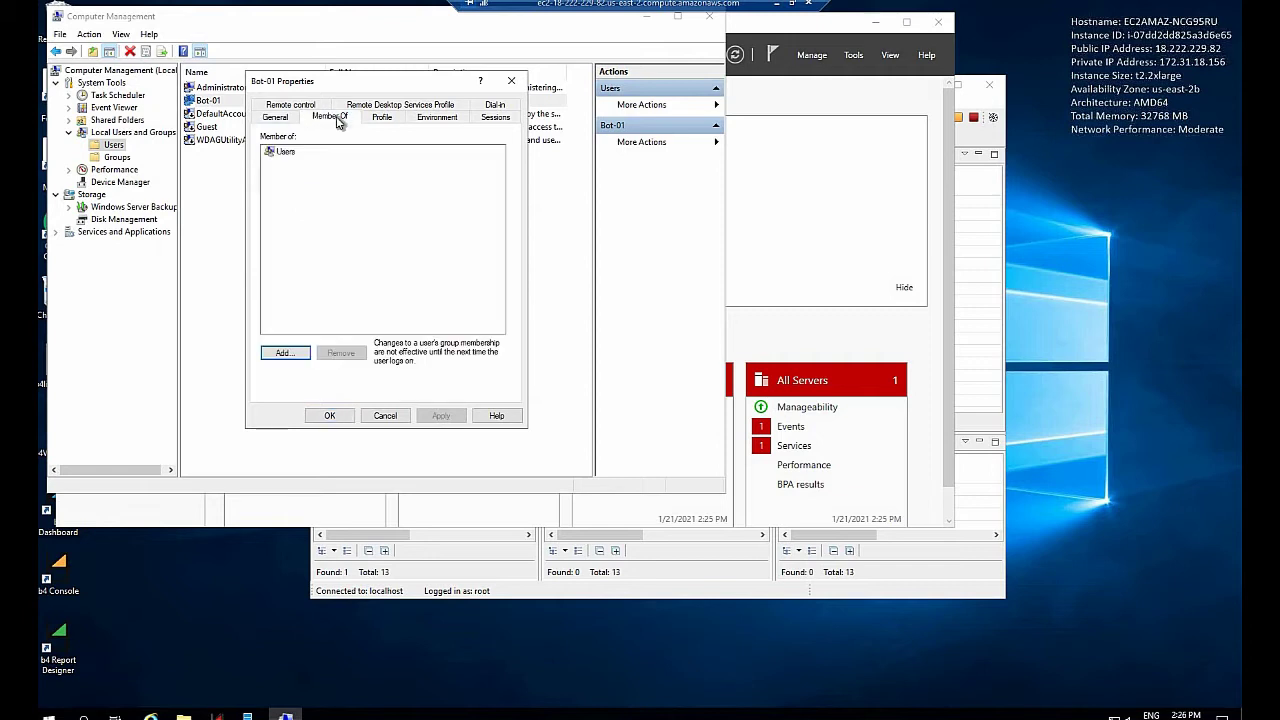
click(286, 152)
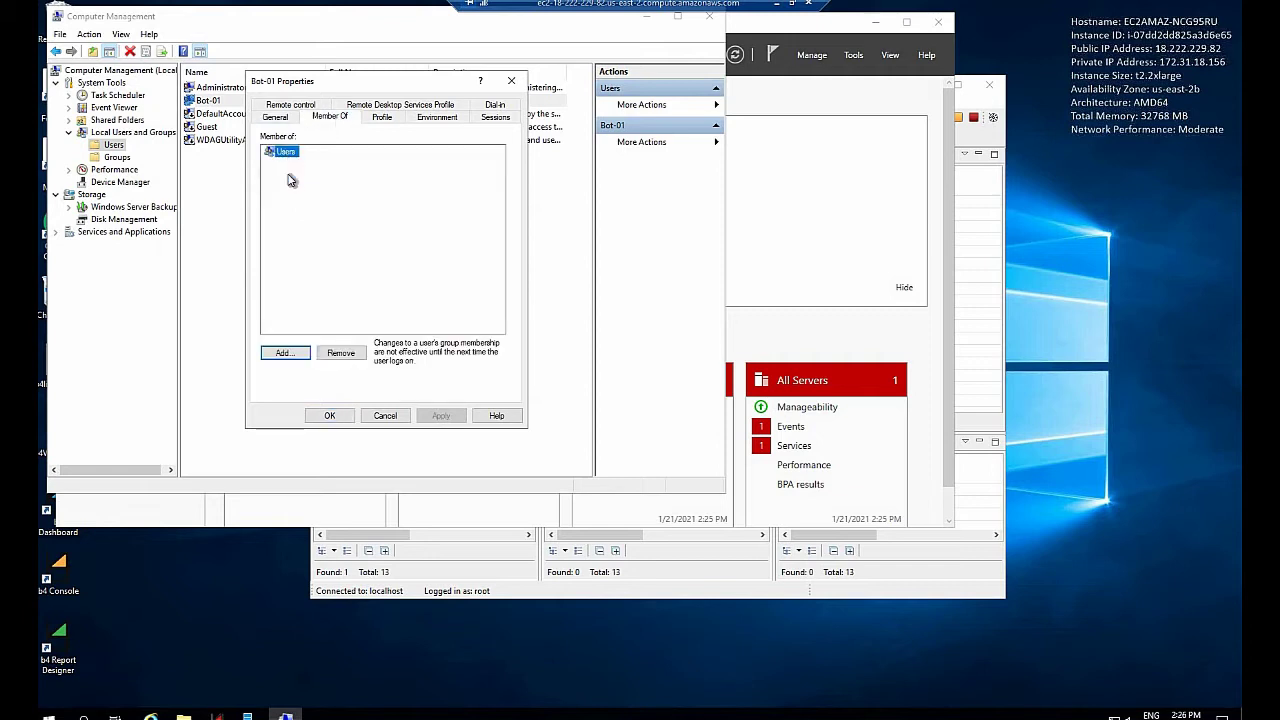
Add Bot-01 to the Administrators group, apply it, and close Computer Management
click(284, 353)
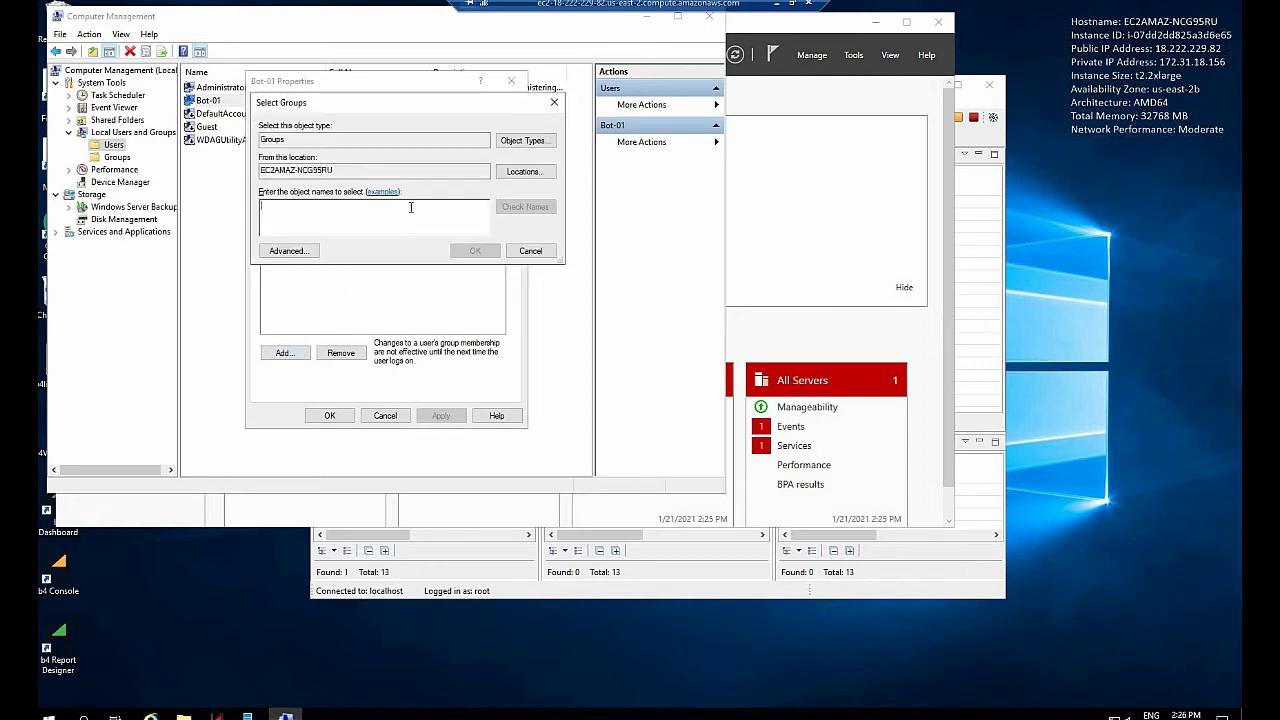
click(287, 251)
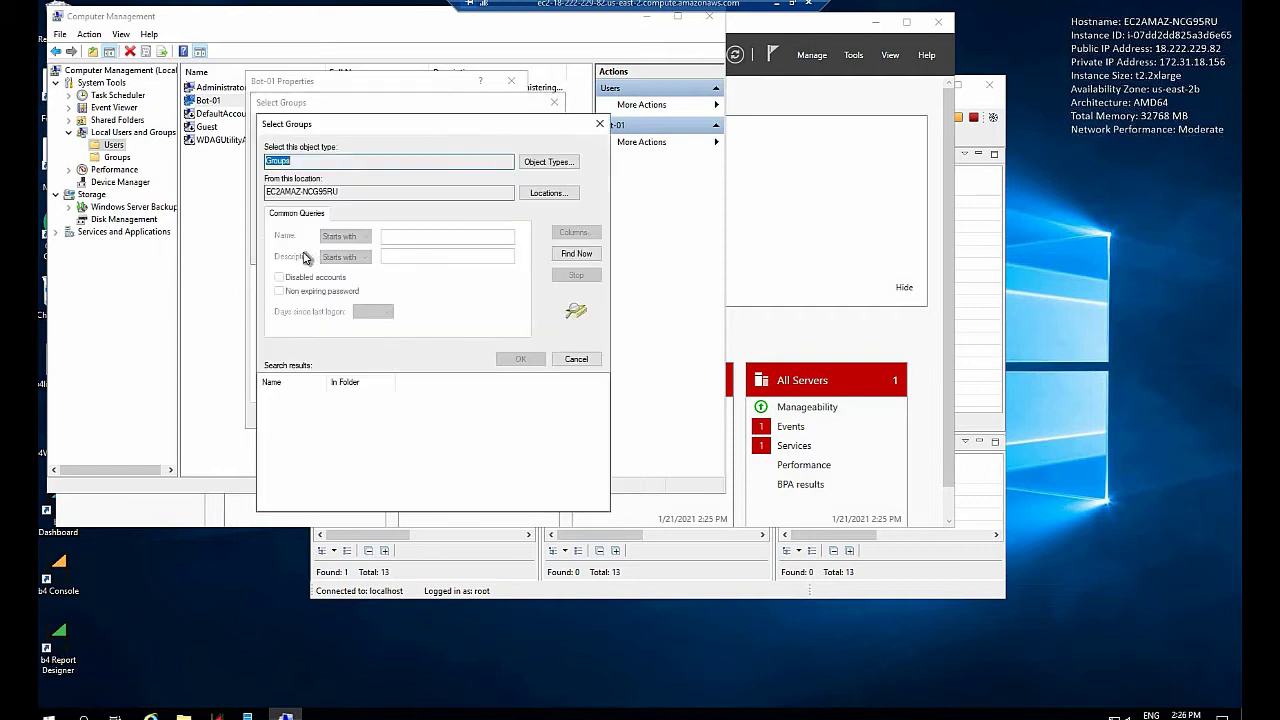
click(568, 255)
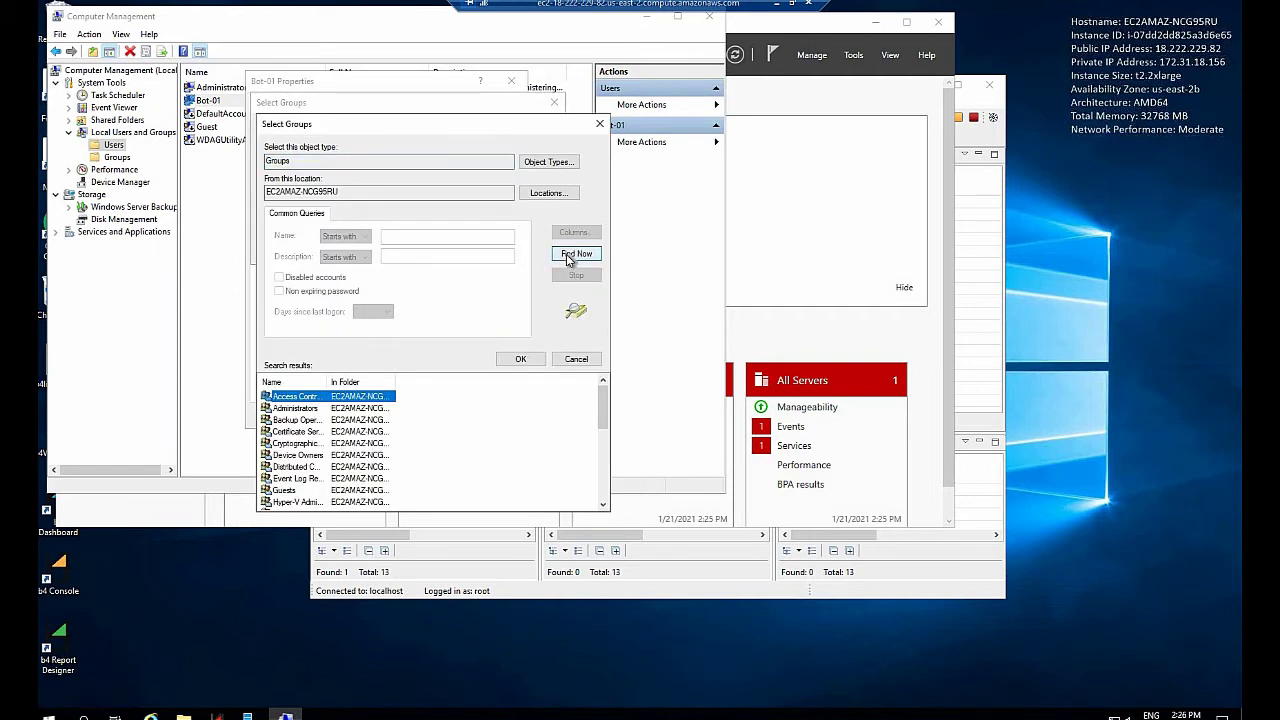
click(297, 410)
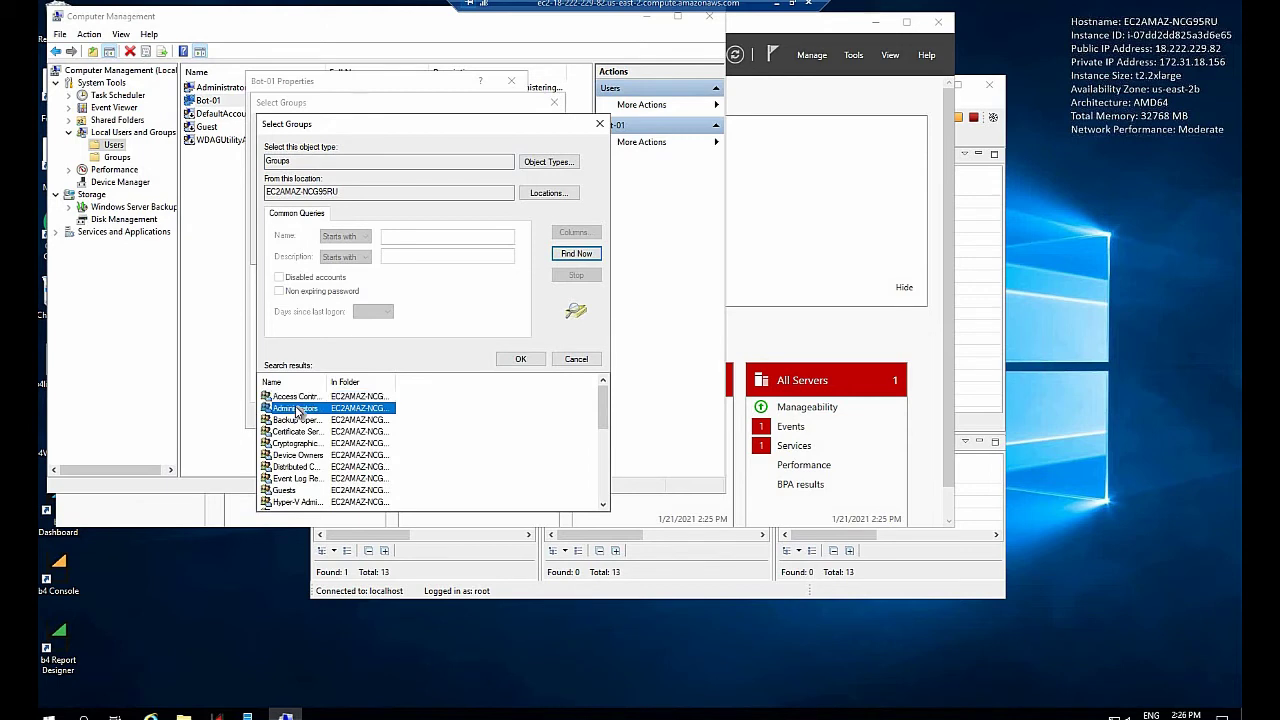
click(521, 360)
click(474, 252)
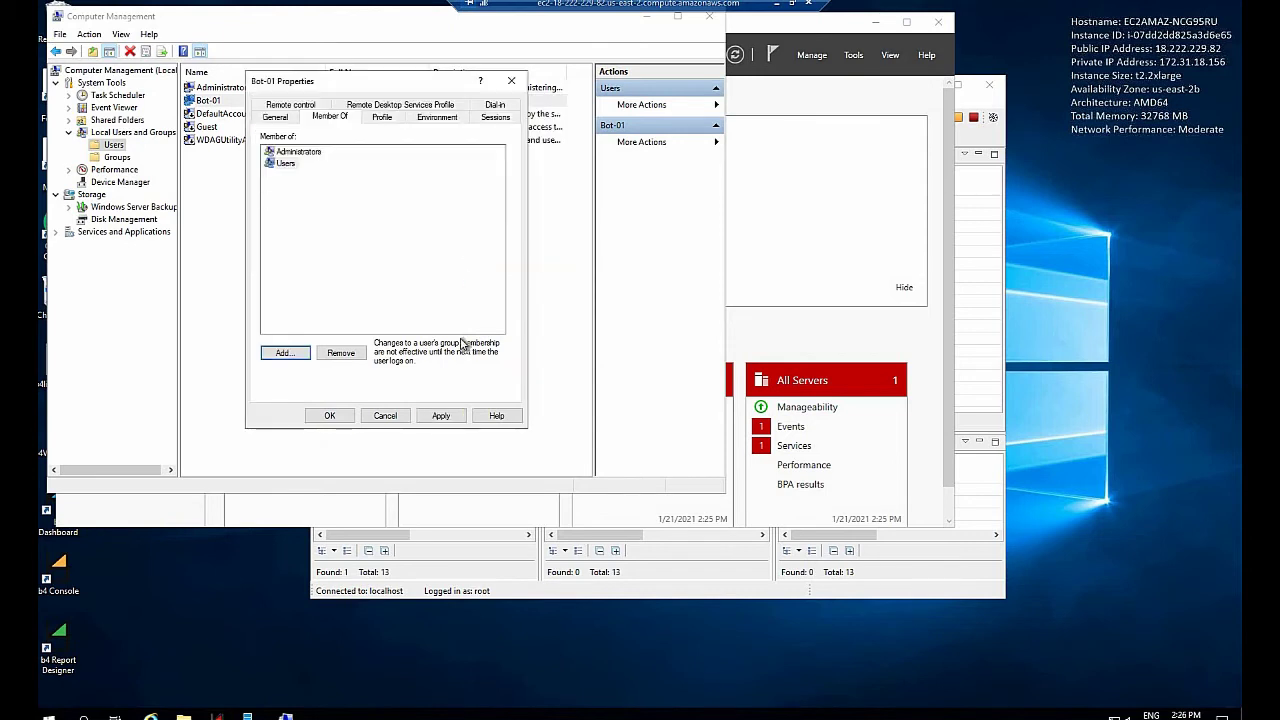
click(446, 417)
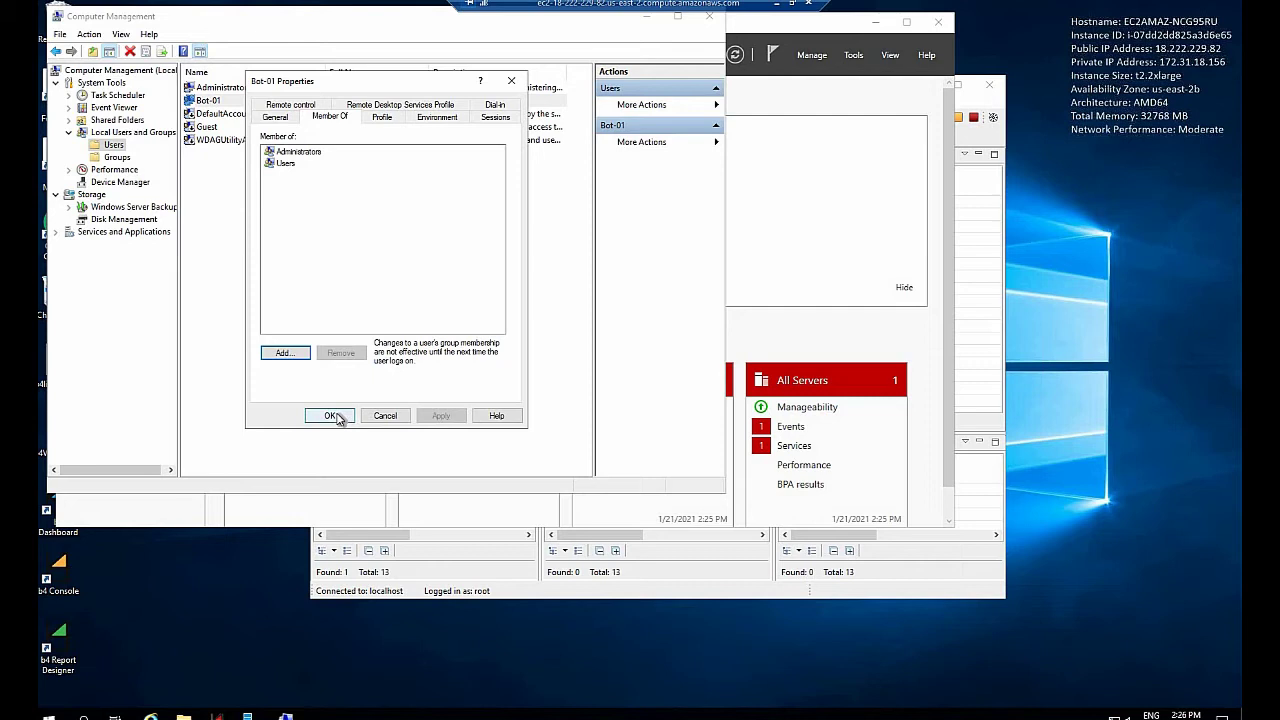
click(333, 416)
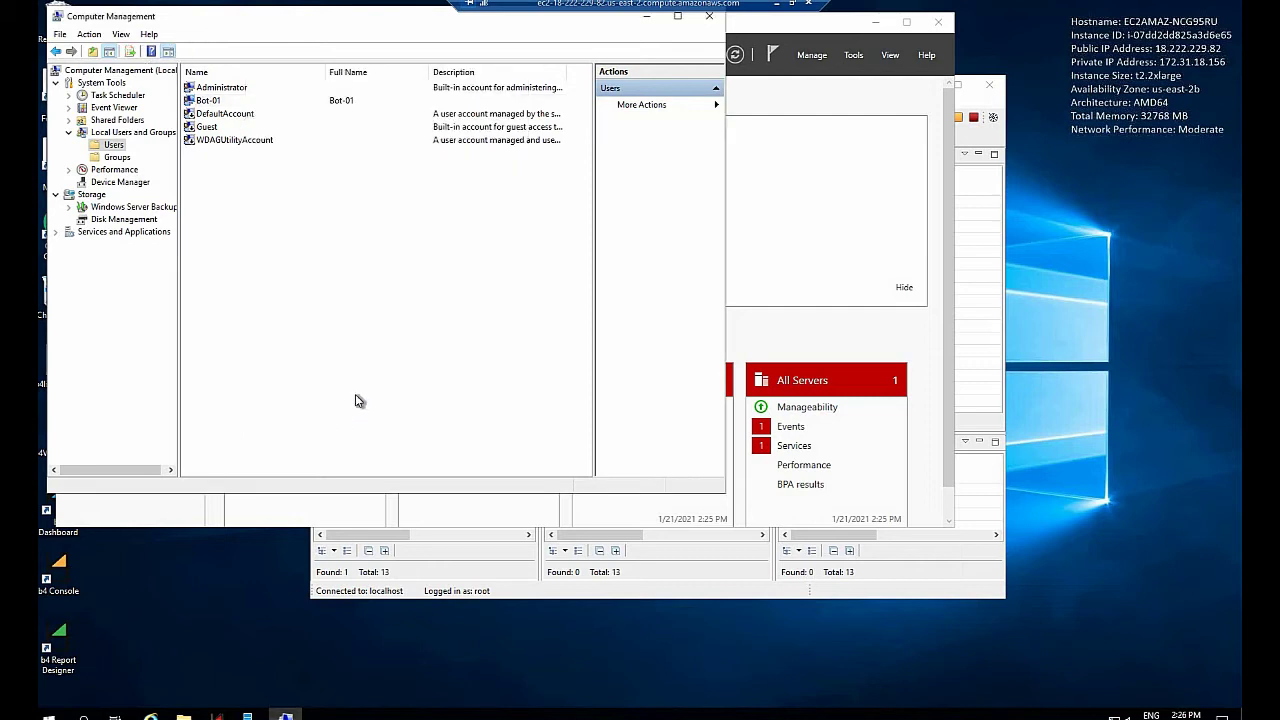
click(712, 20)
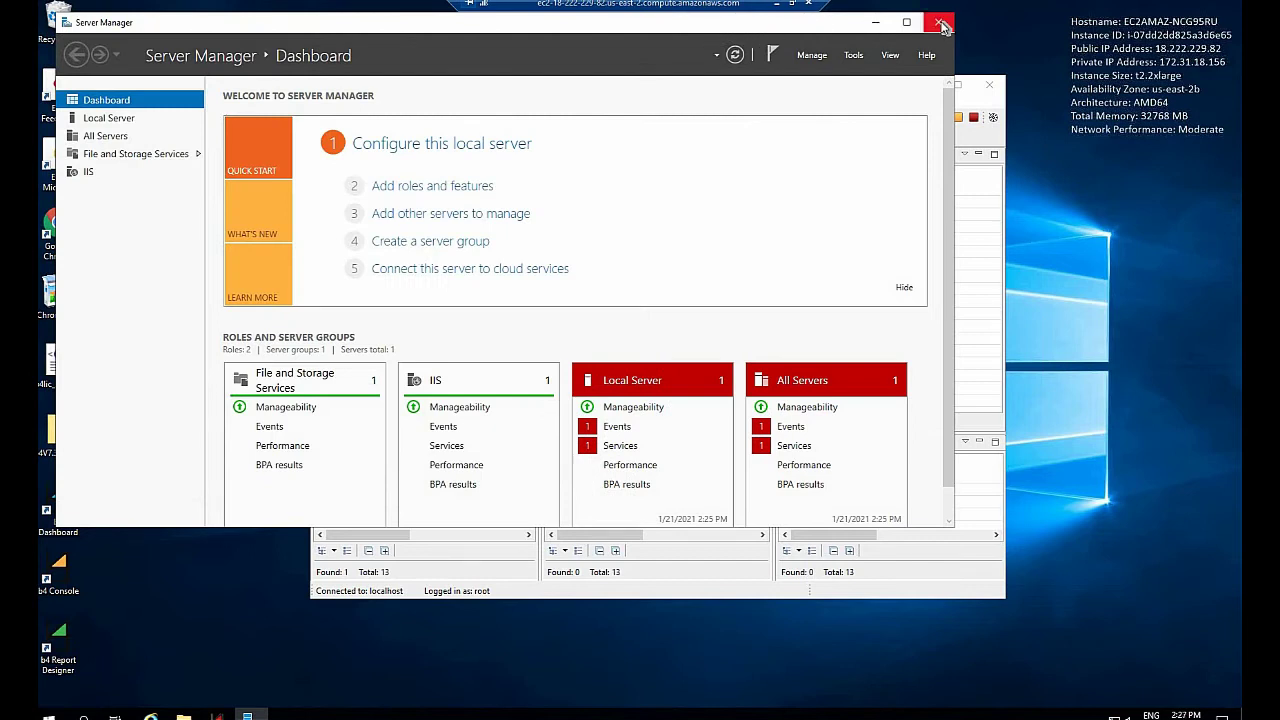
Make Google Chrome the default web browser instead of Internet Explorer, then open b4 Dashboard
click(941, 22)
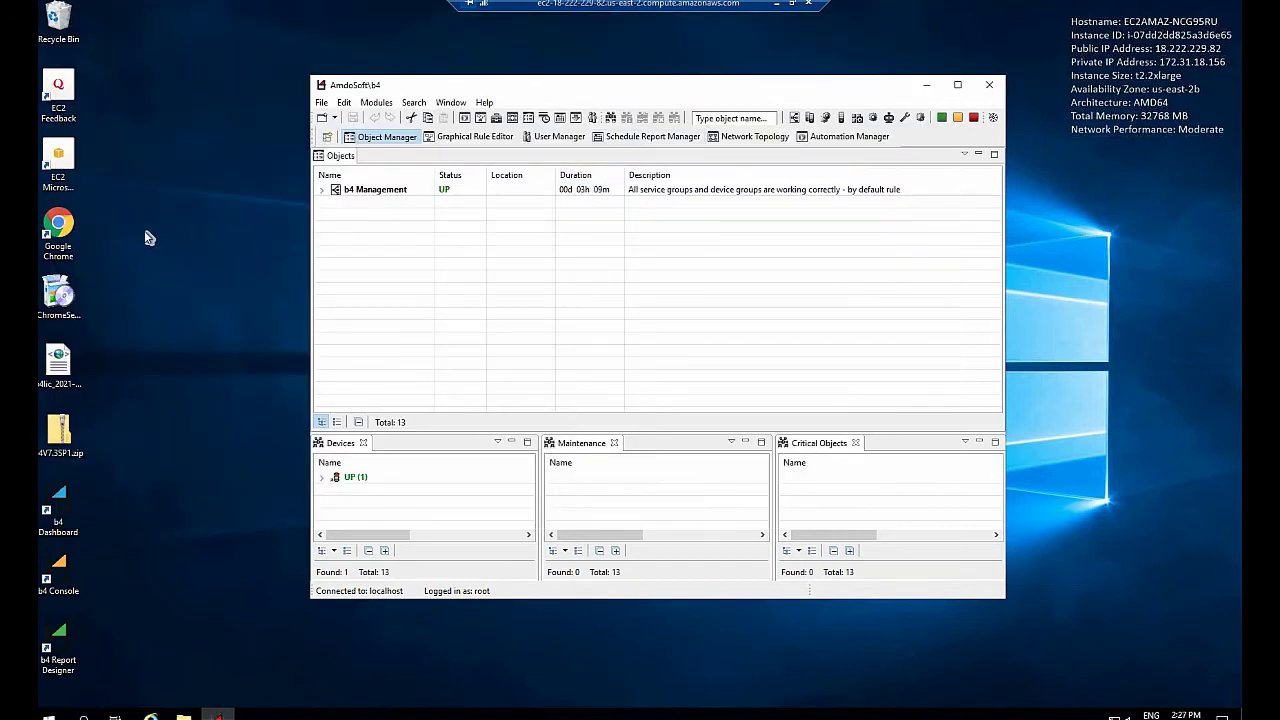
double_click(62, 236)
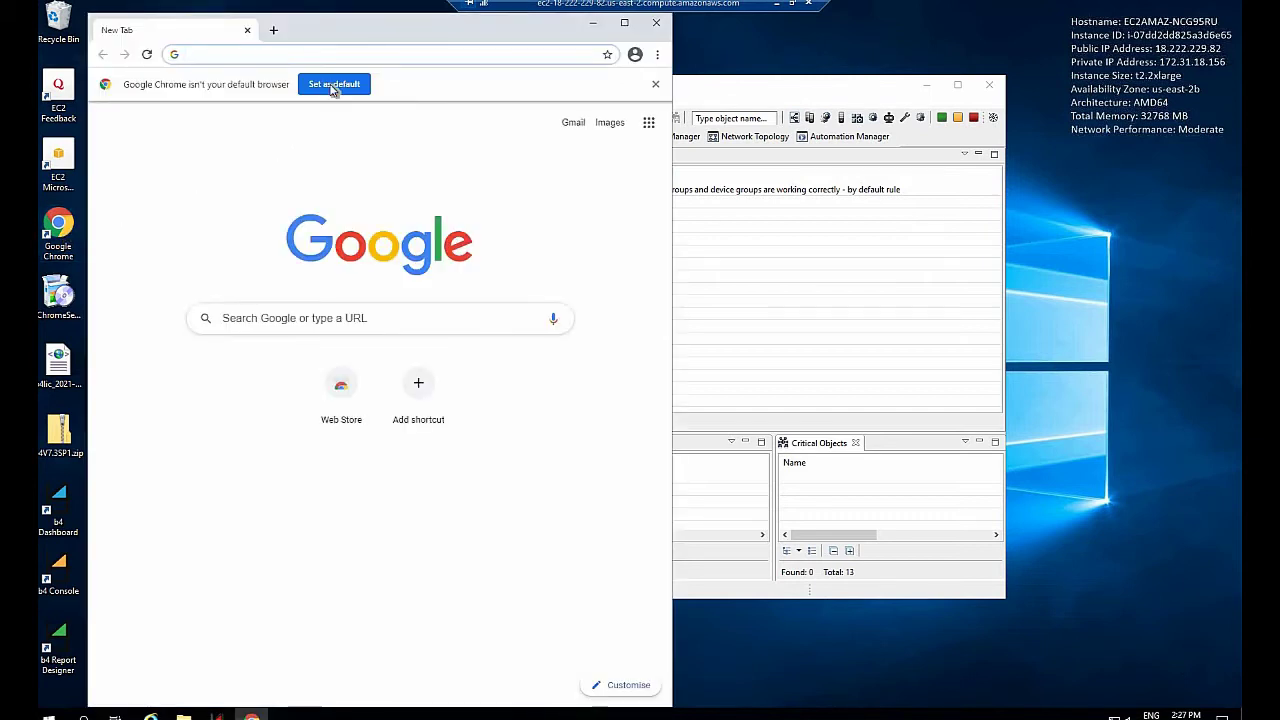
click(333, 85)
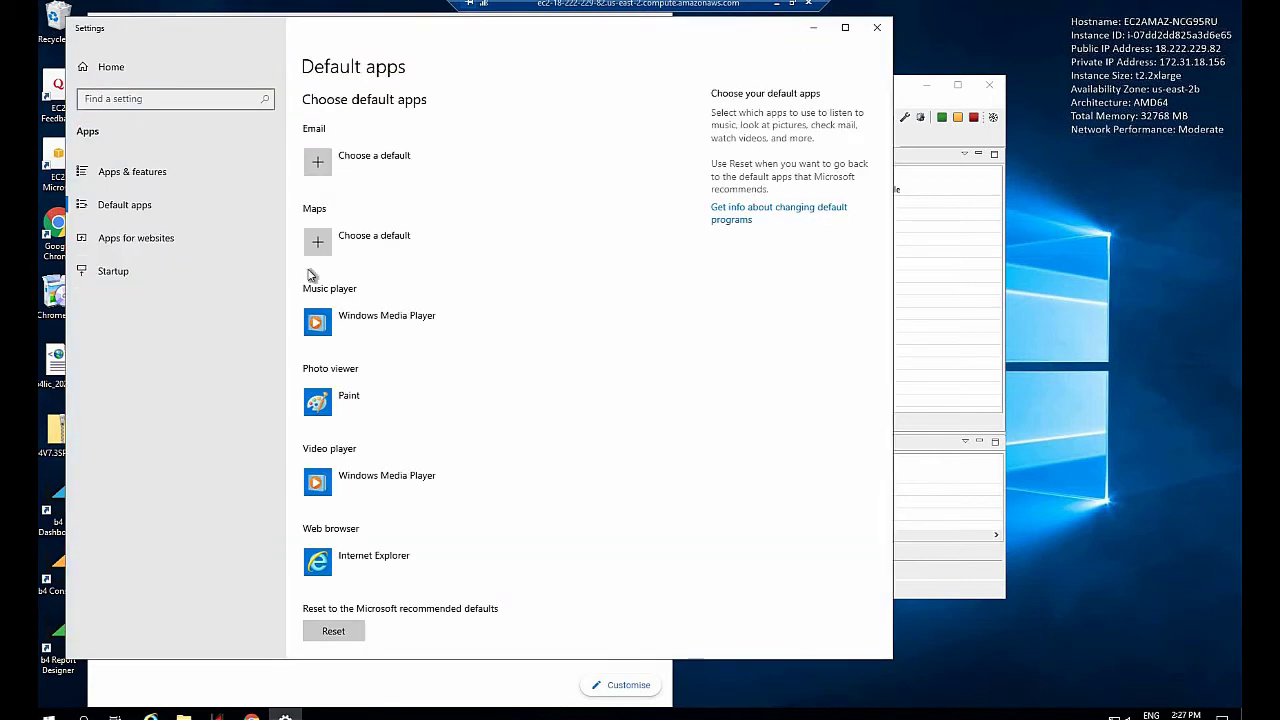
click(378, 563)
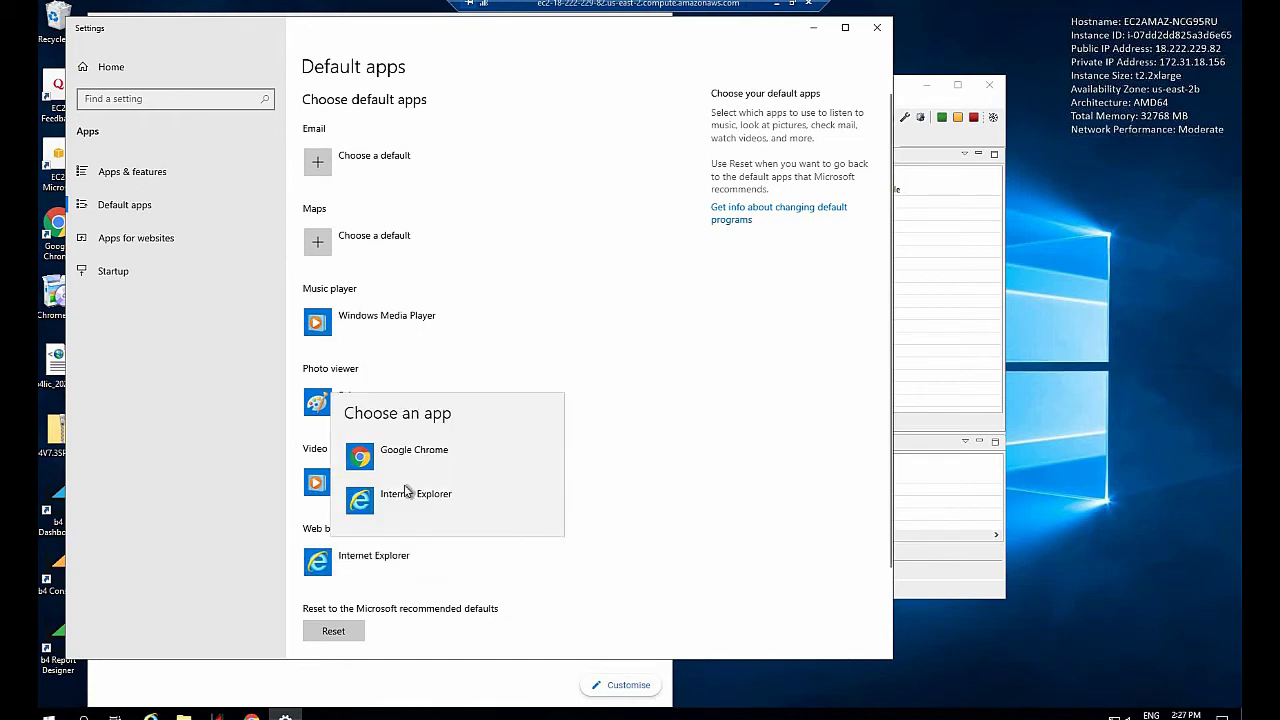
click(413, 453)
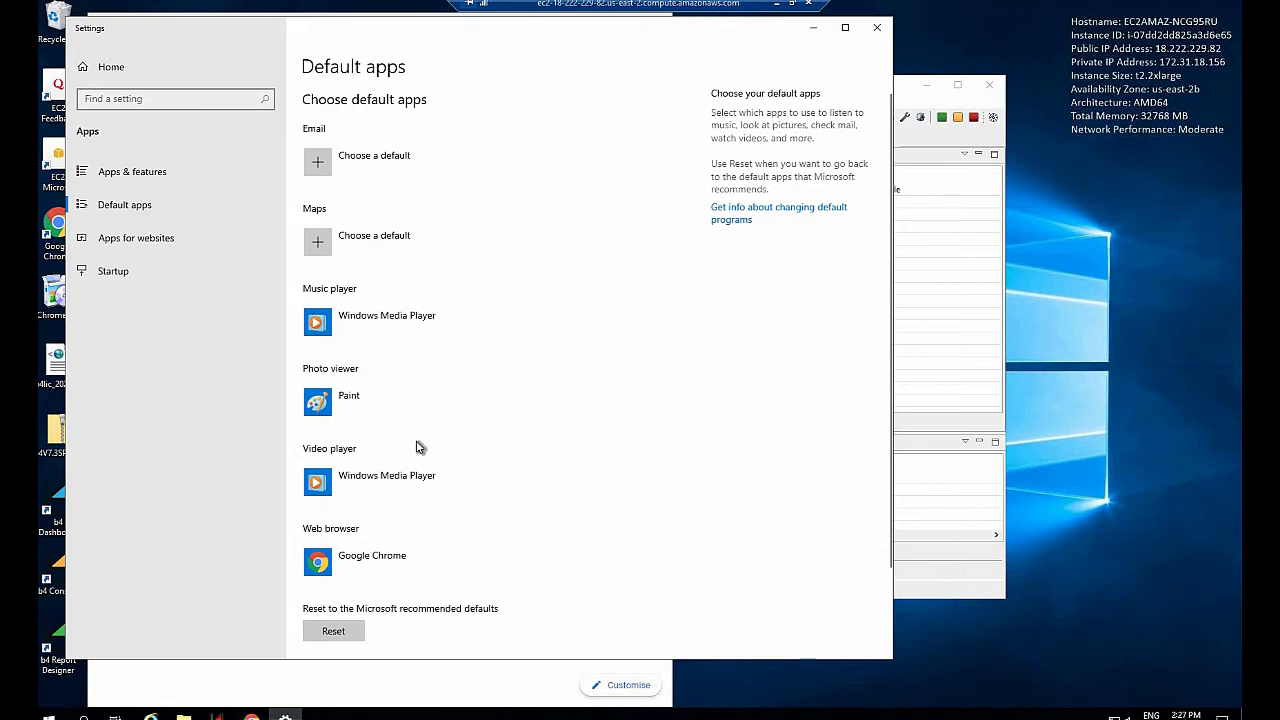
click(879, 29)
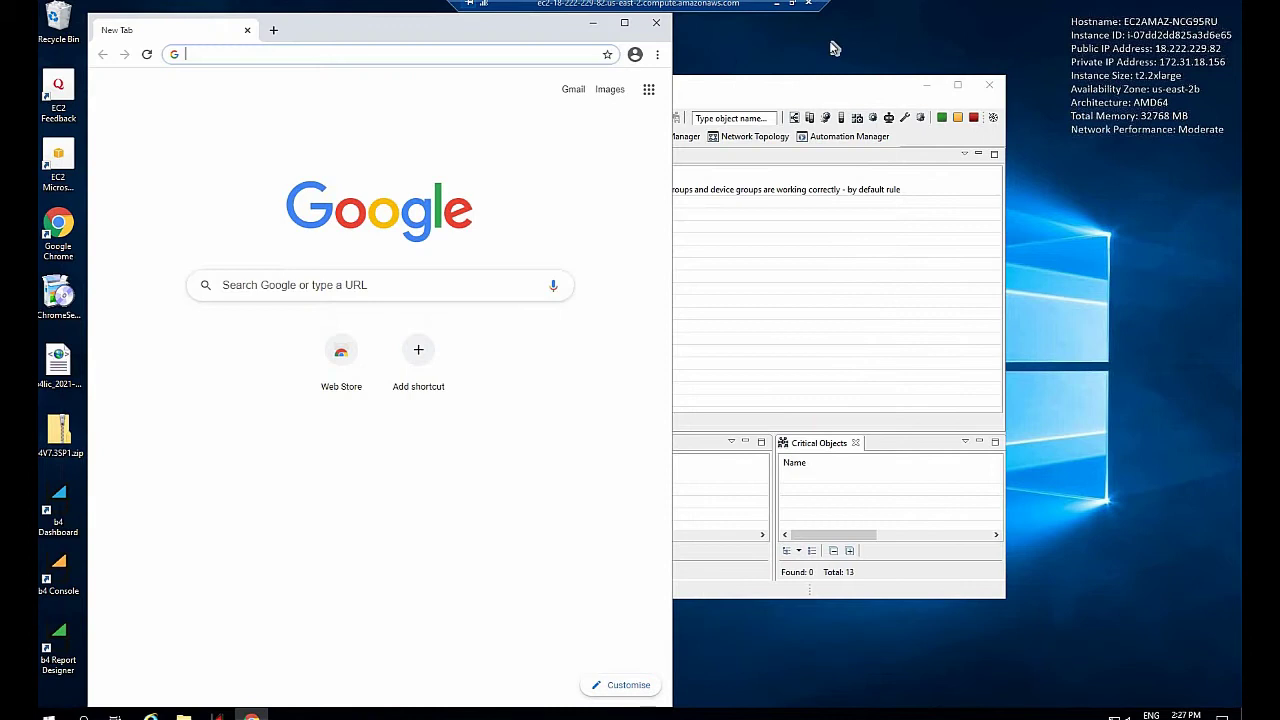
click(659, 26)
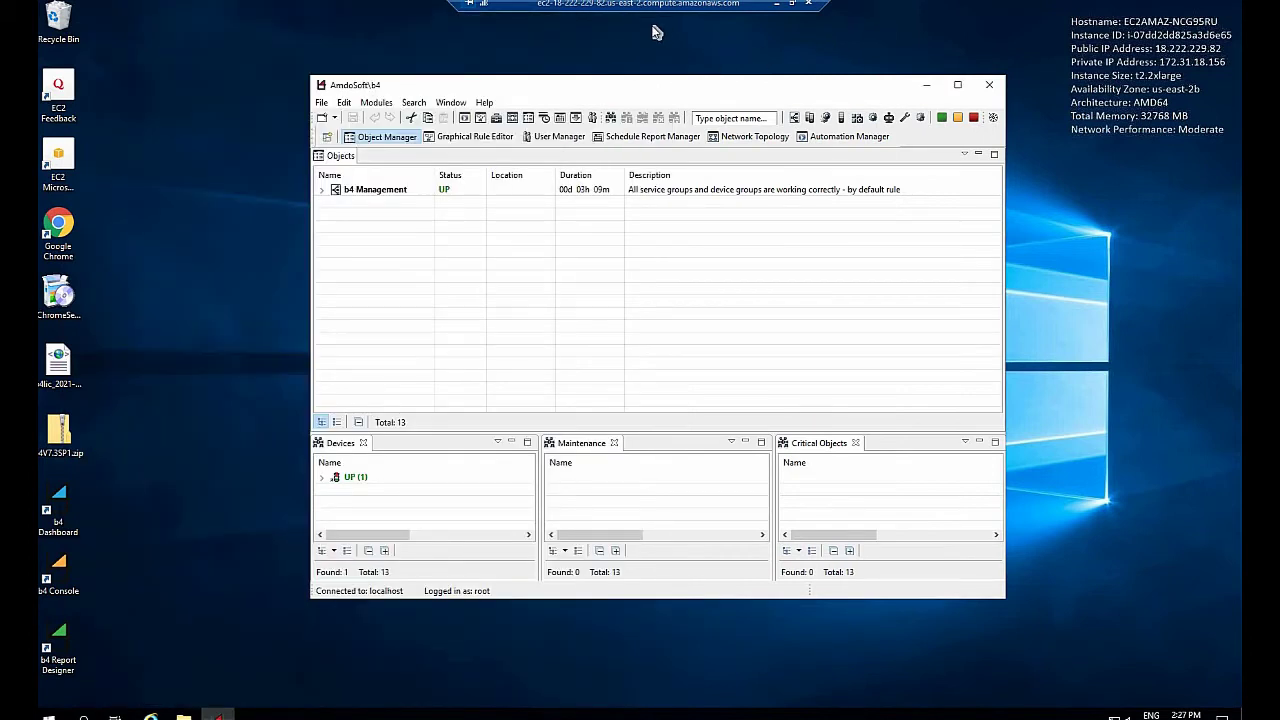
double_click(62, 514)
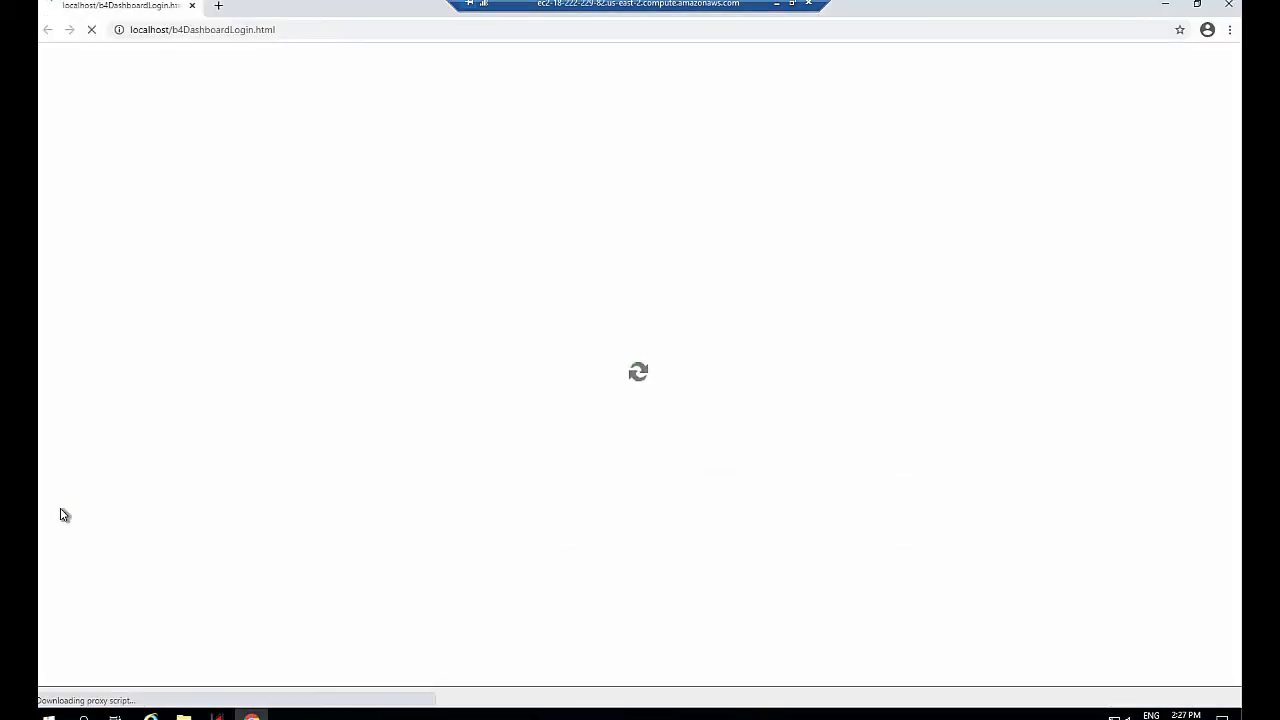
Log in to b4 Dashboard as root and dismiss Chrome's save-password offer
click(635, 464)
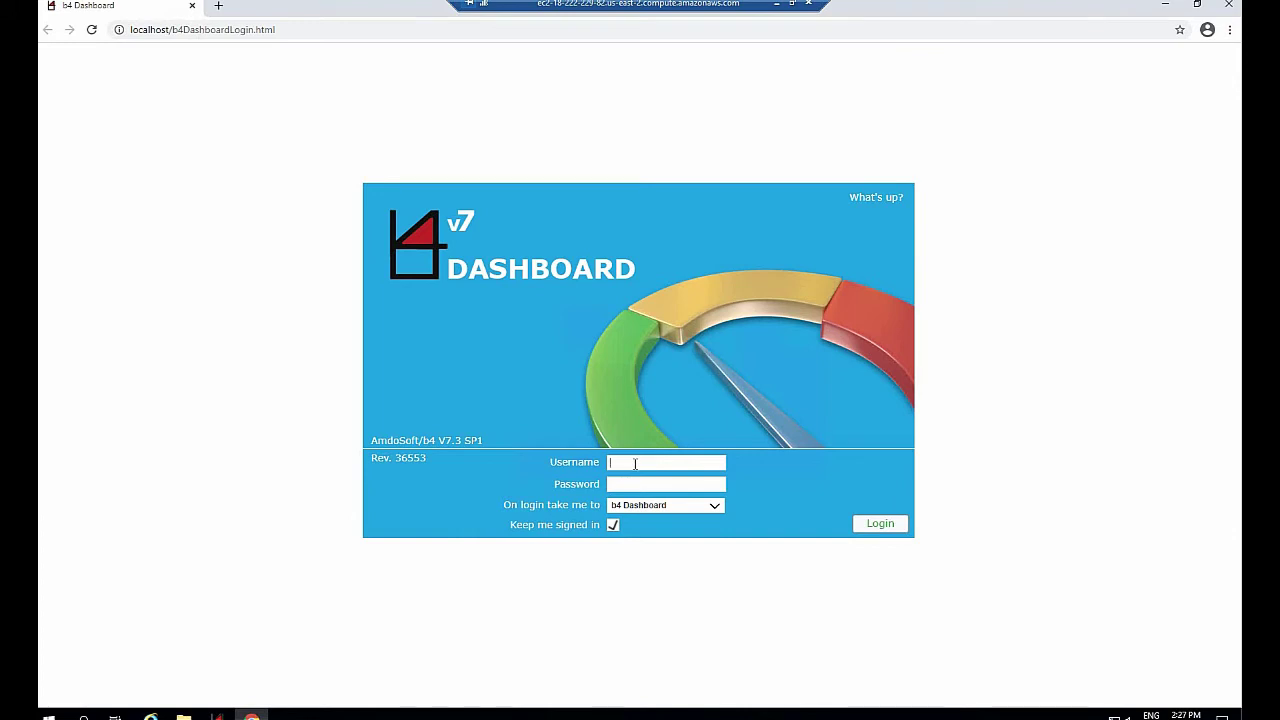
text(root)
click(676, 485)
key(ctrl+v)
click(888, 524)
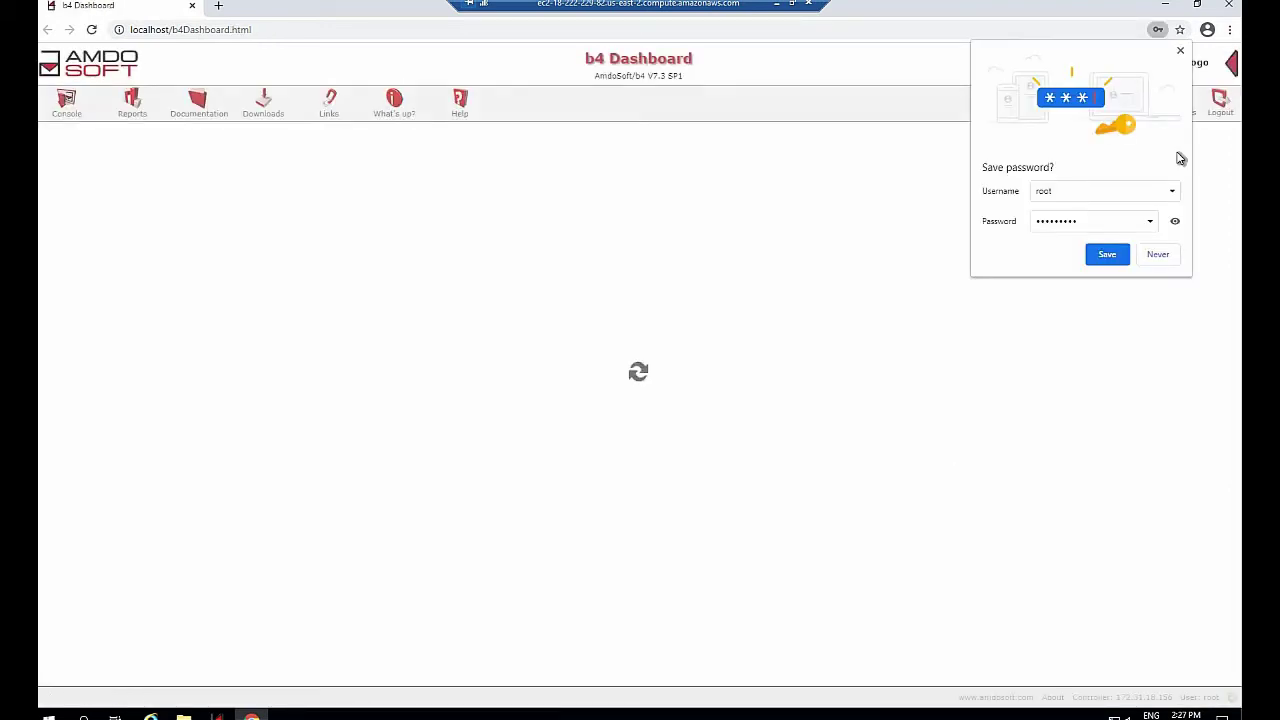
click(1180, 53)
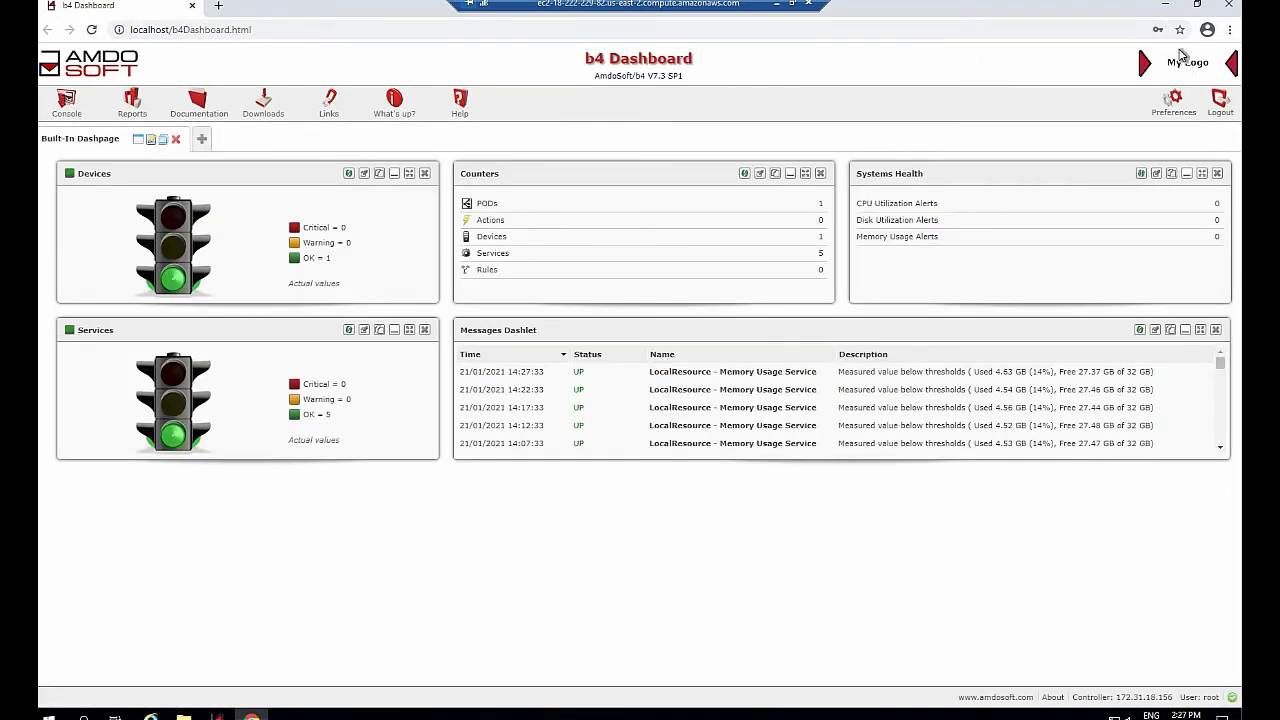
click(264, 108)
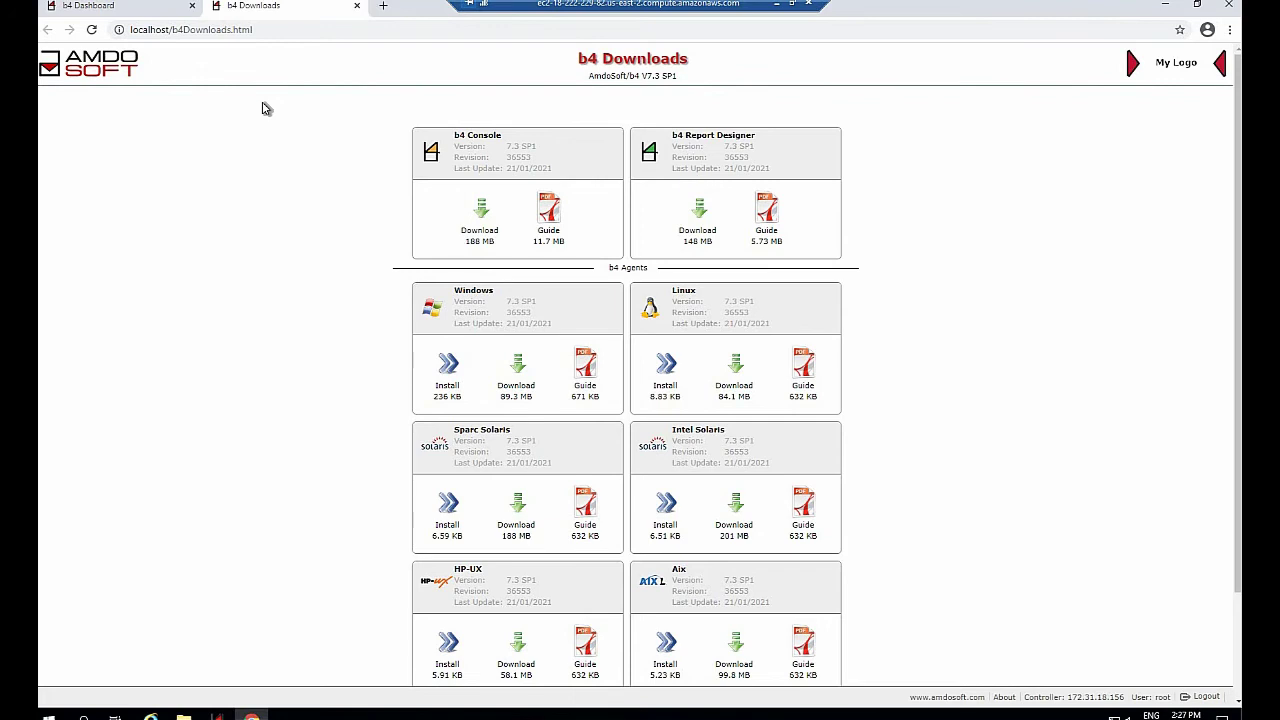
Download install-b4-agent-win.exe from the Windows agent card and open its folder
scroll(297, 220, down, 1)
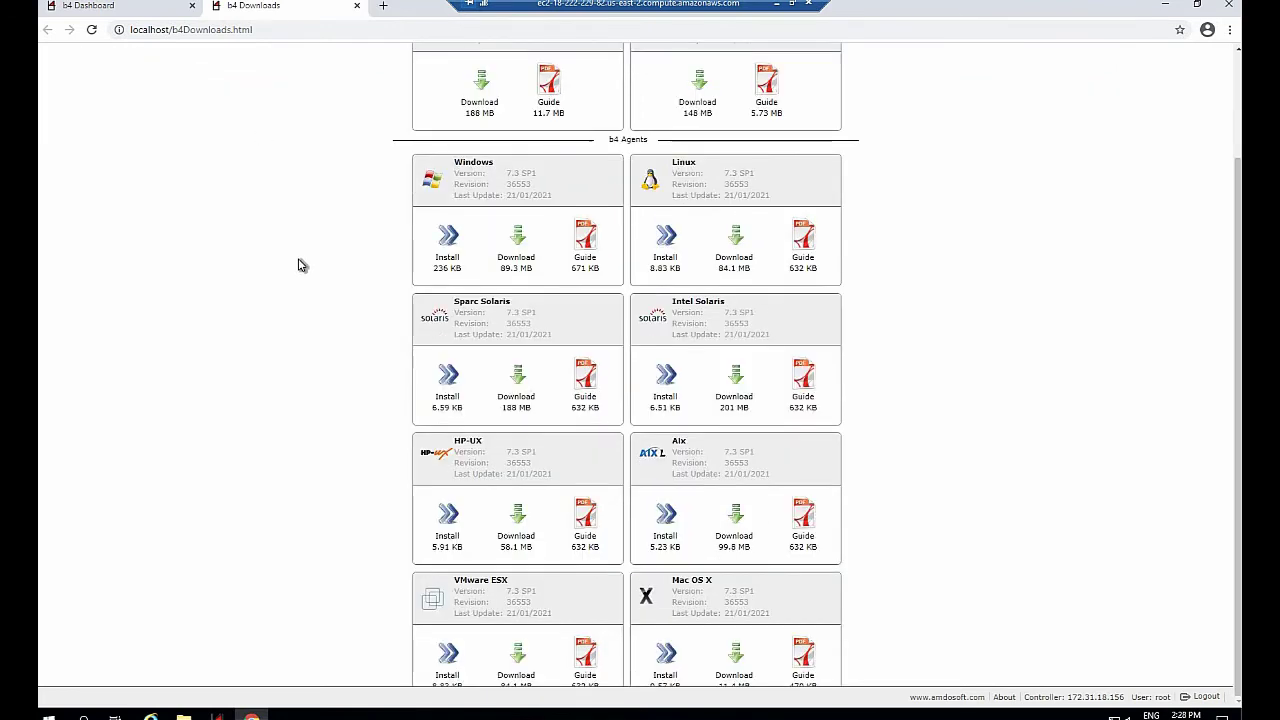
scroll(367, 309, up, 1)
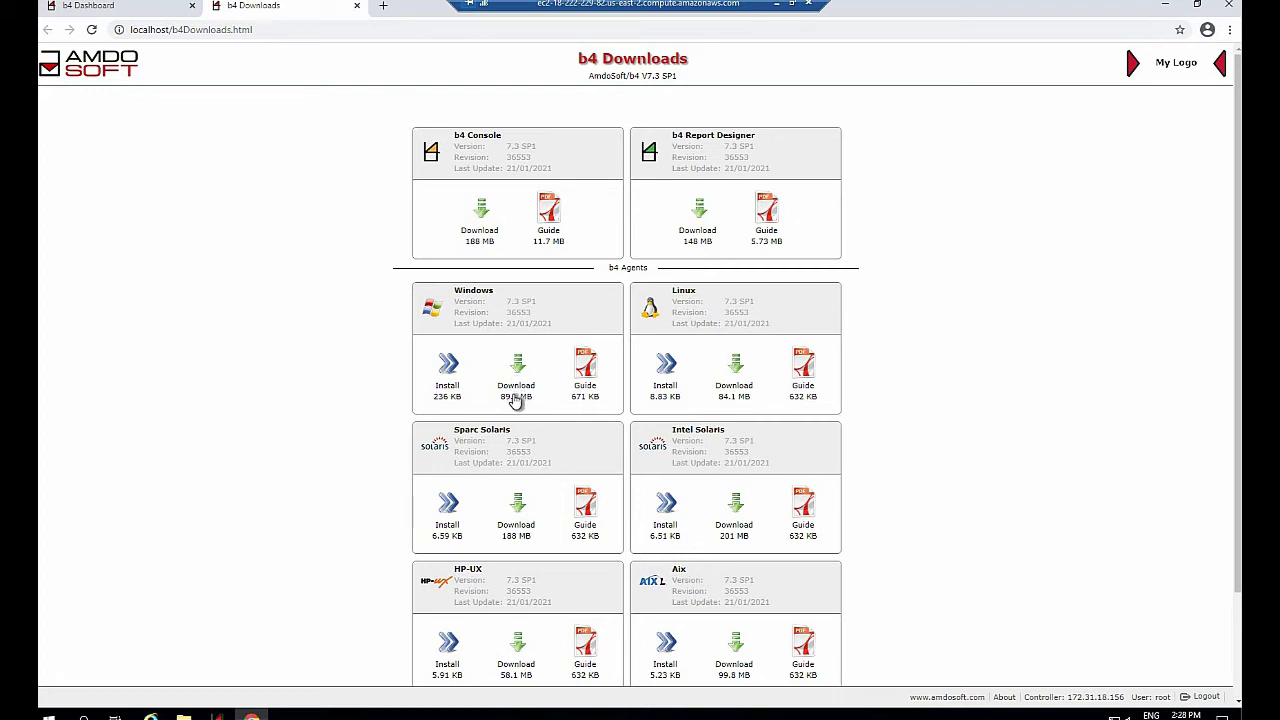
click(515, 399)
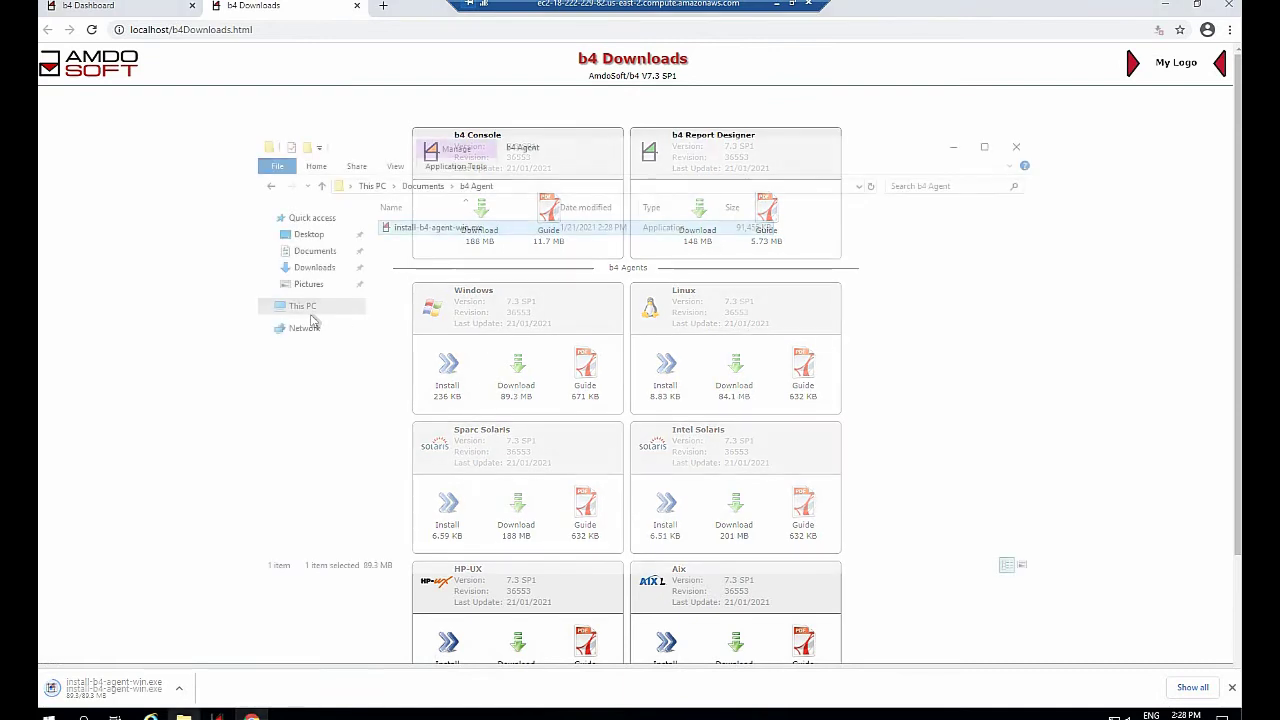
click(1229, 4)
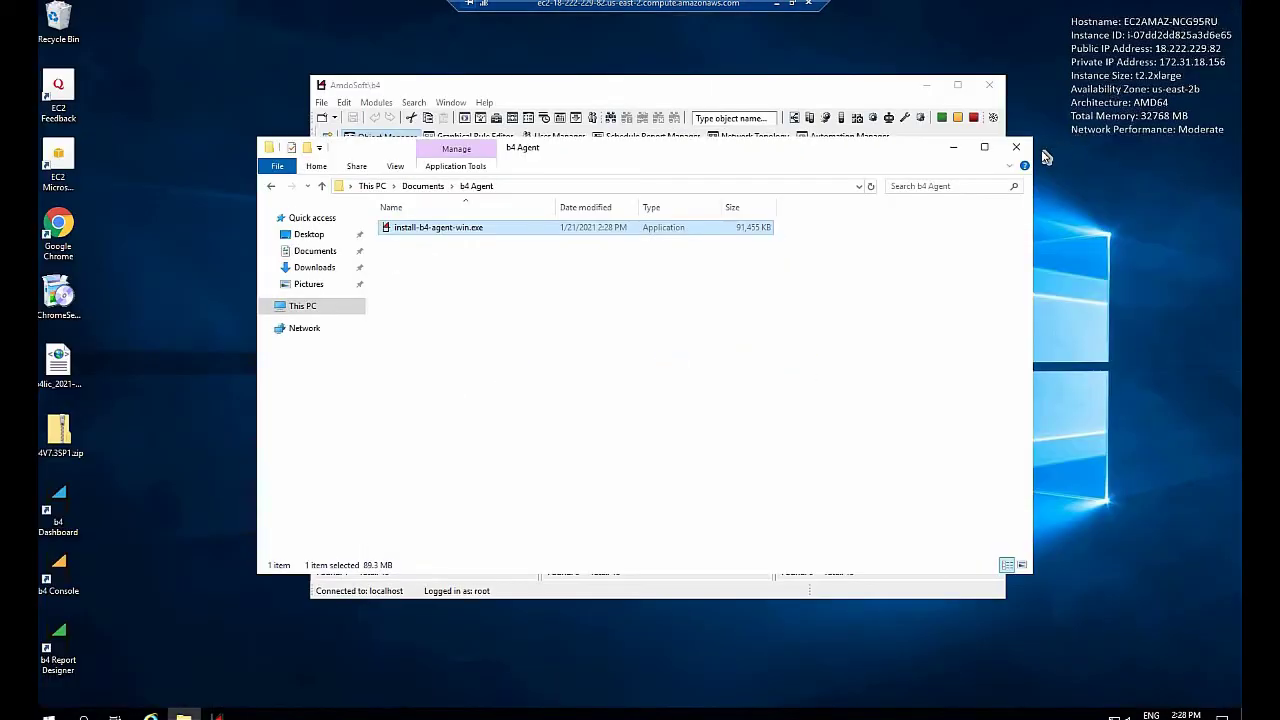
Run the agent installer as administrator with default folder and controller 172.31.18.156, port 2501
right_click(422, 229)
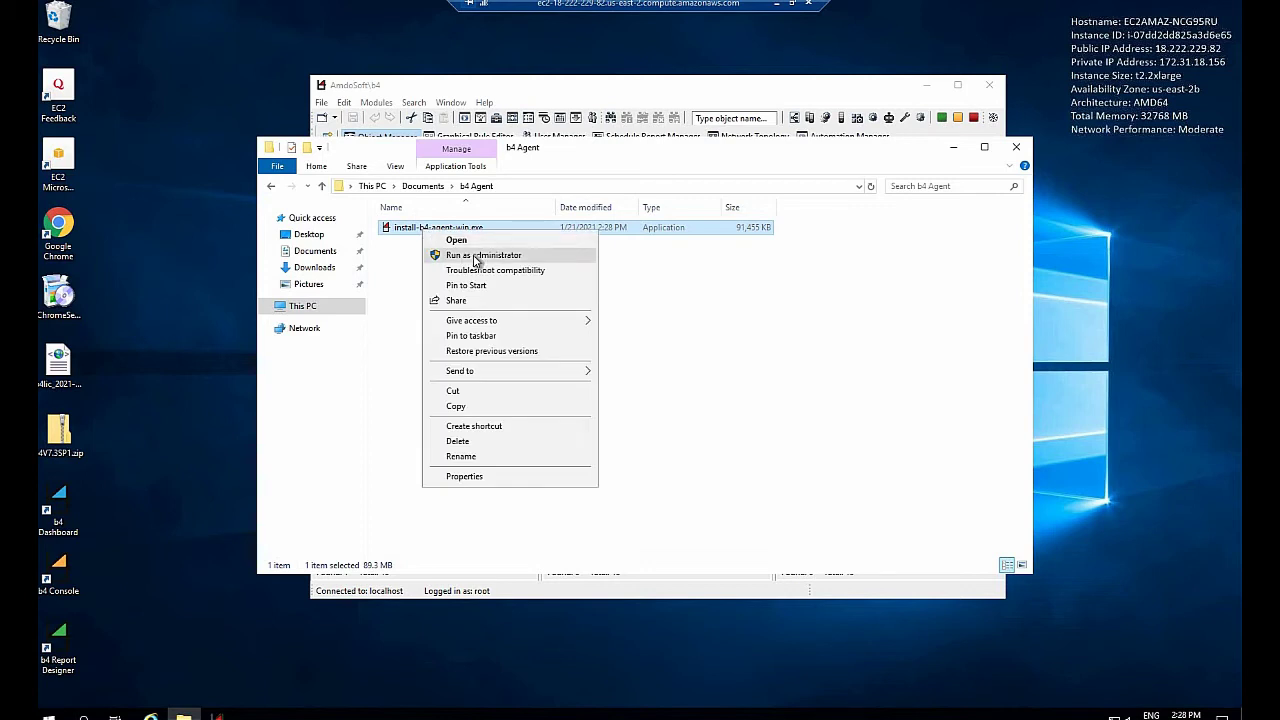
click(476, 256)
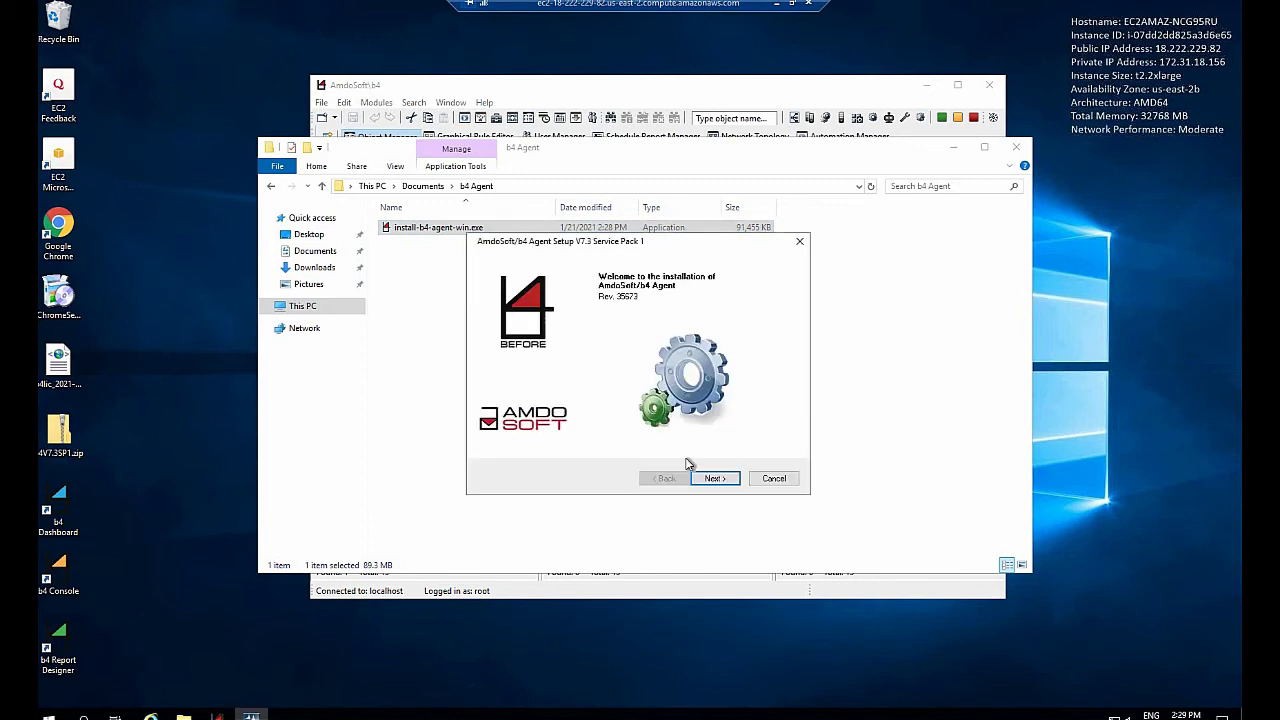
click(710, 480)
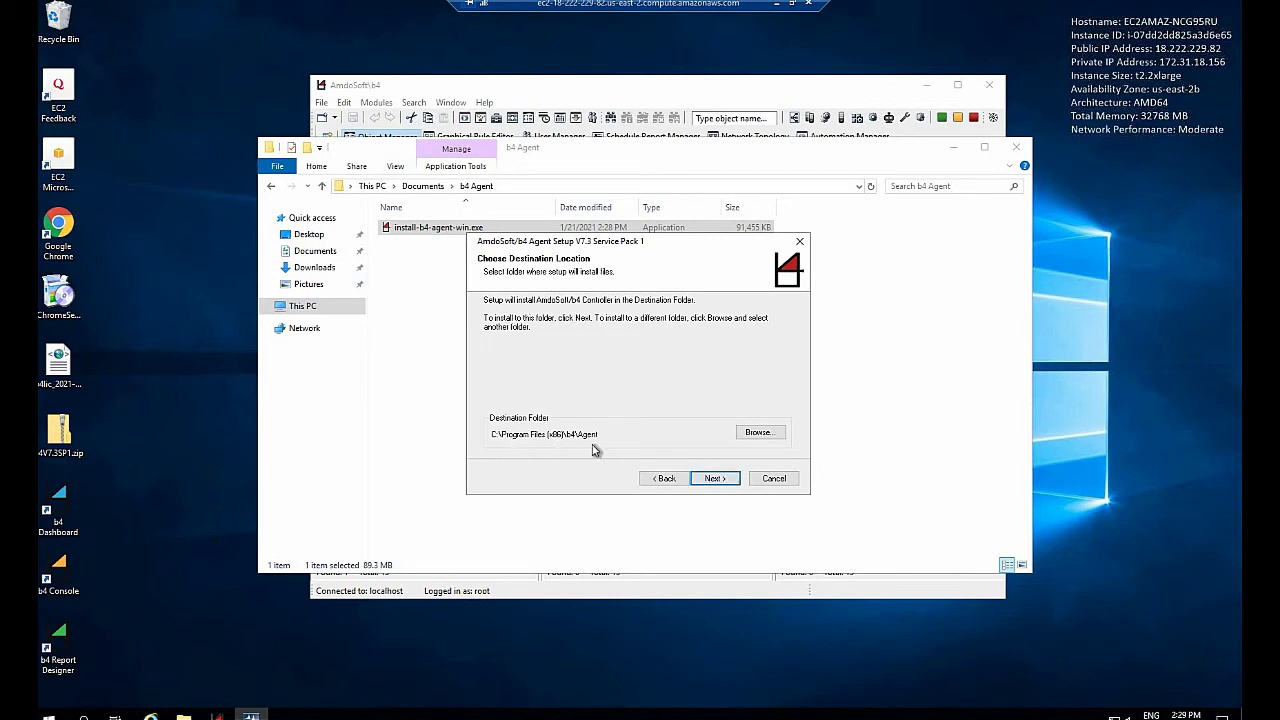
click(710, 480)
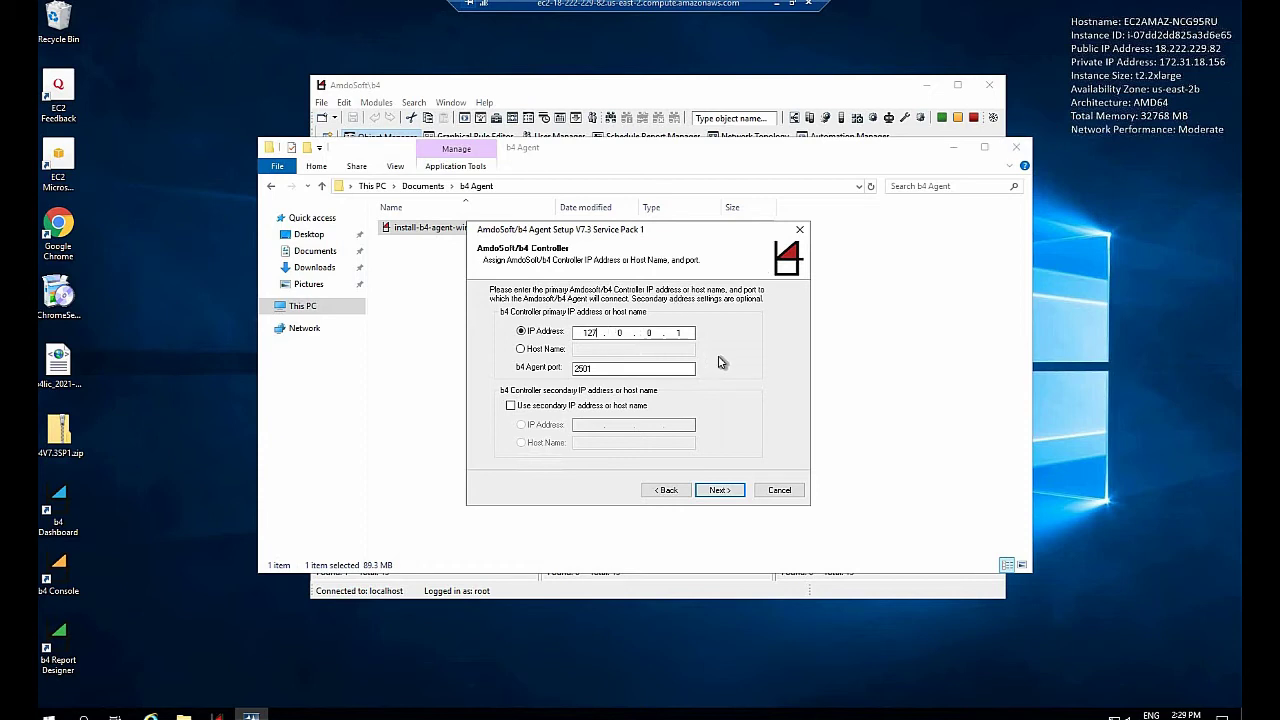
key(BackSpace)
key(BackSpace)
text(72.31.18.156)
click(718, 490)
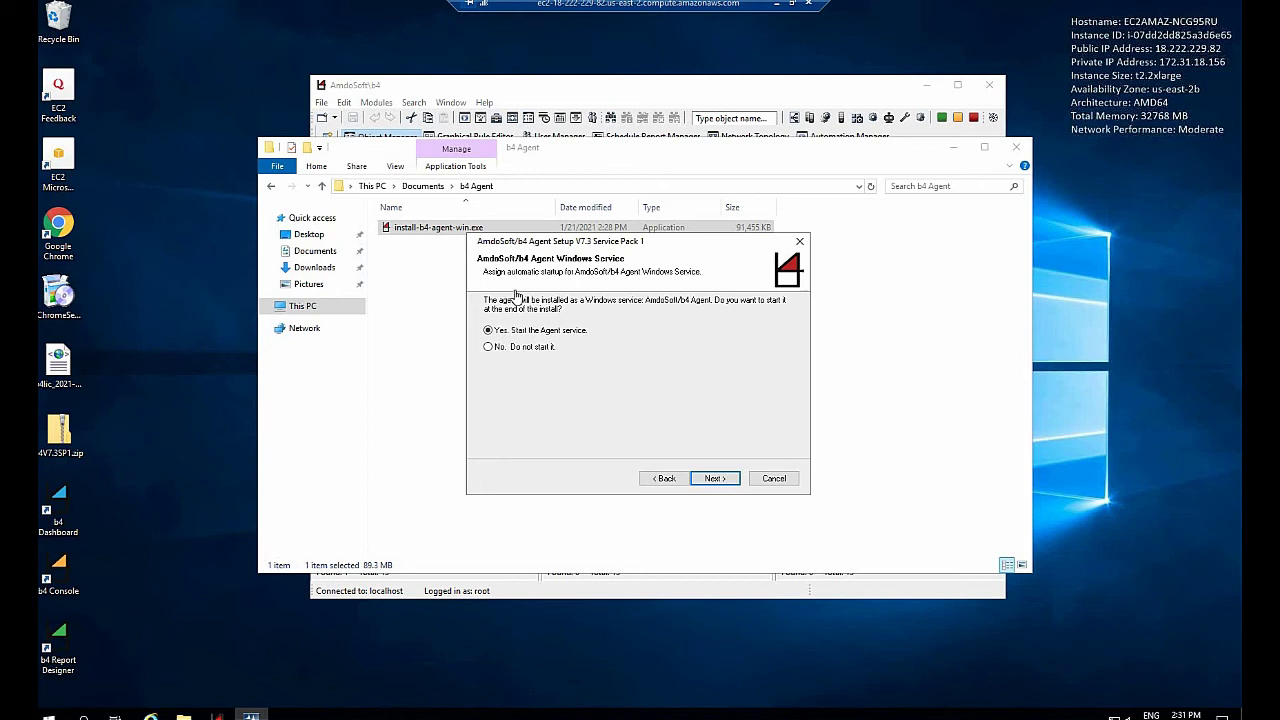
Install the b4 Agent as an auto-starting service with device name MY-BOTS, then finish
click(716, 479)
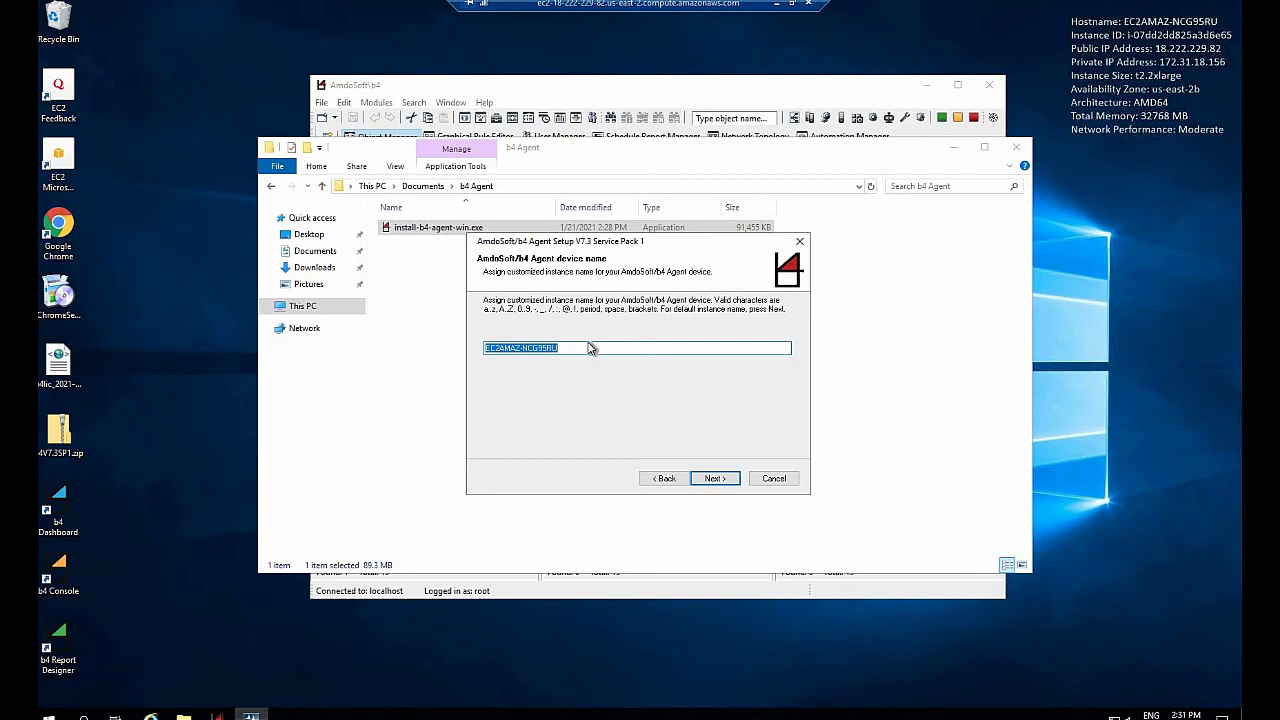
text(MY-B)
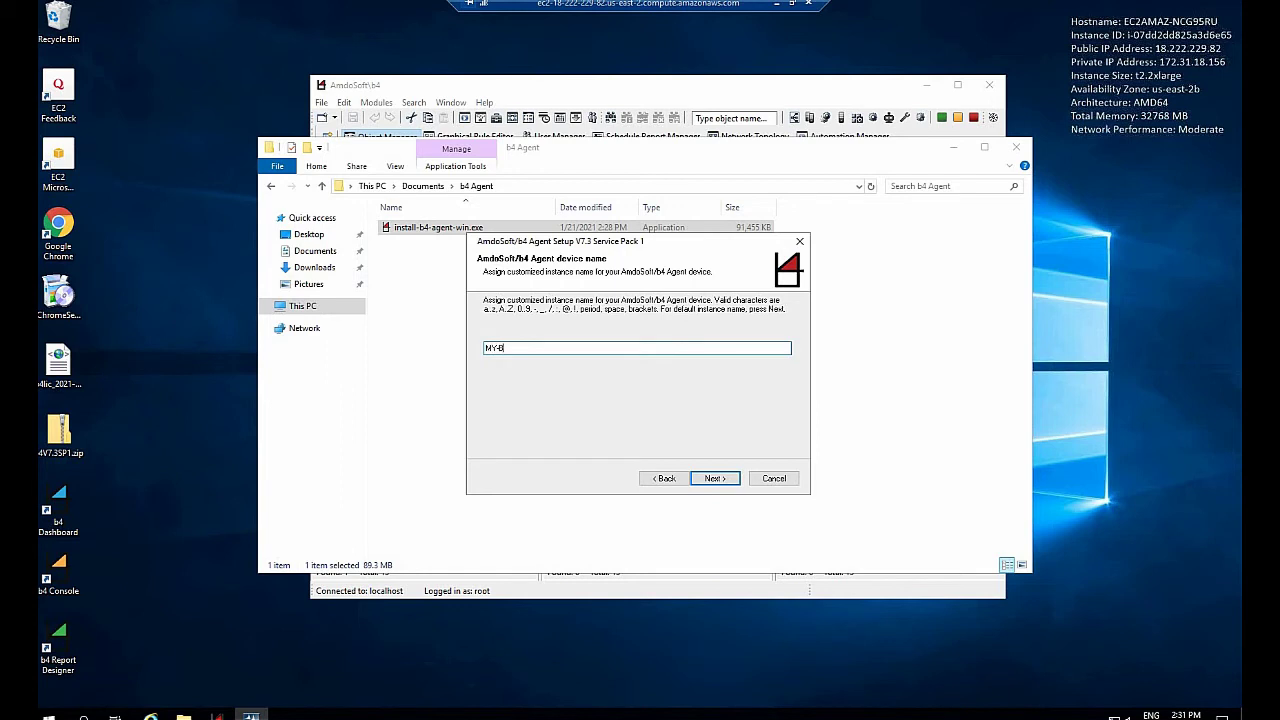
text(C)
text(TS)
click(713, 478)
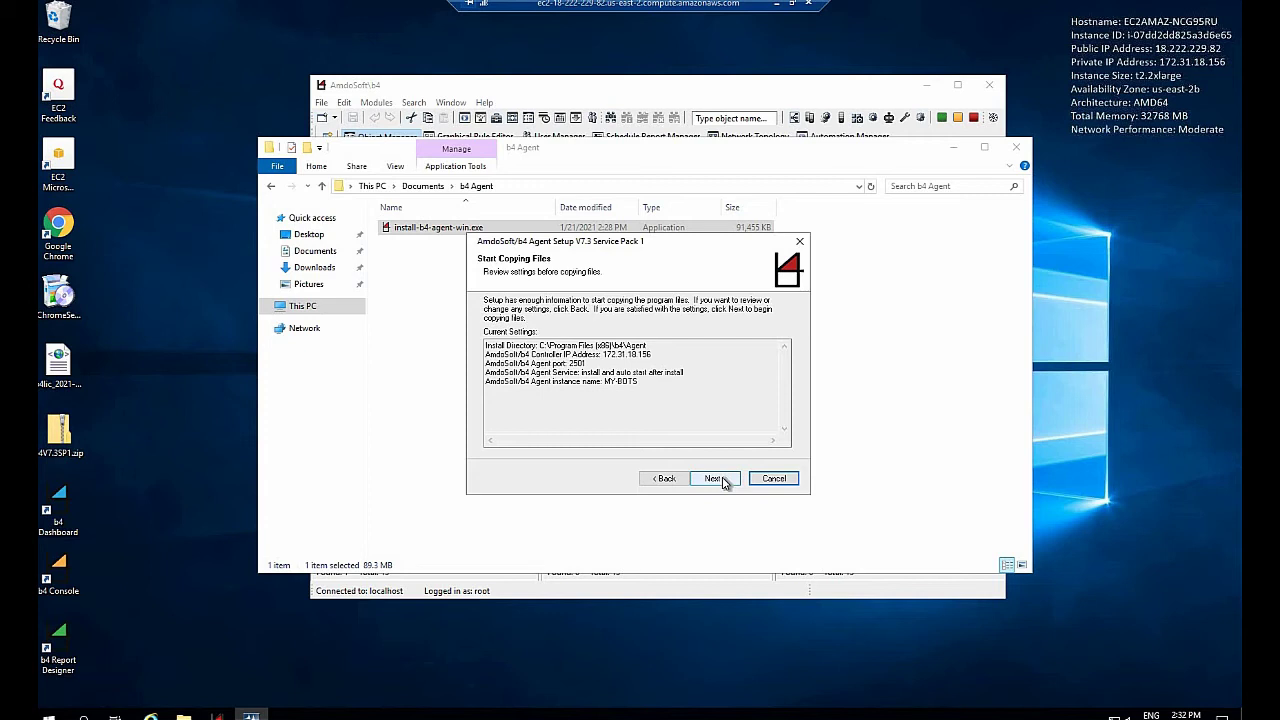
click(722, 481)
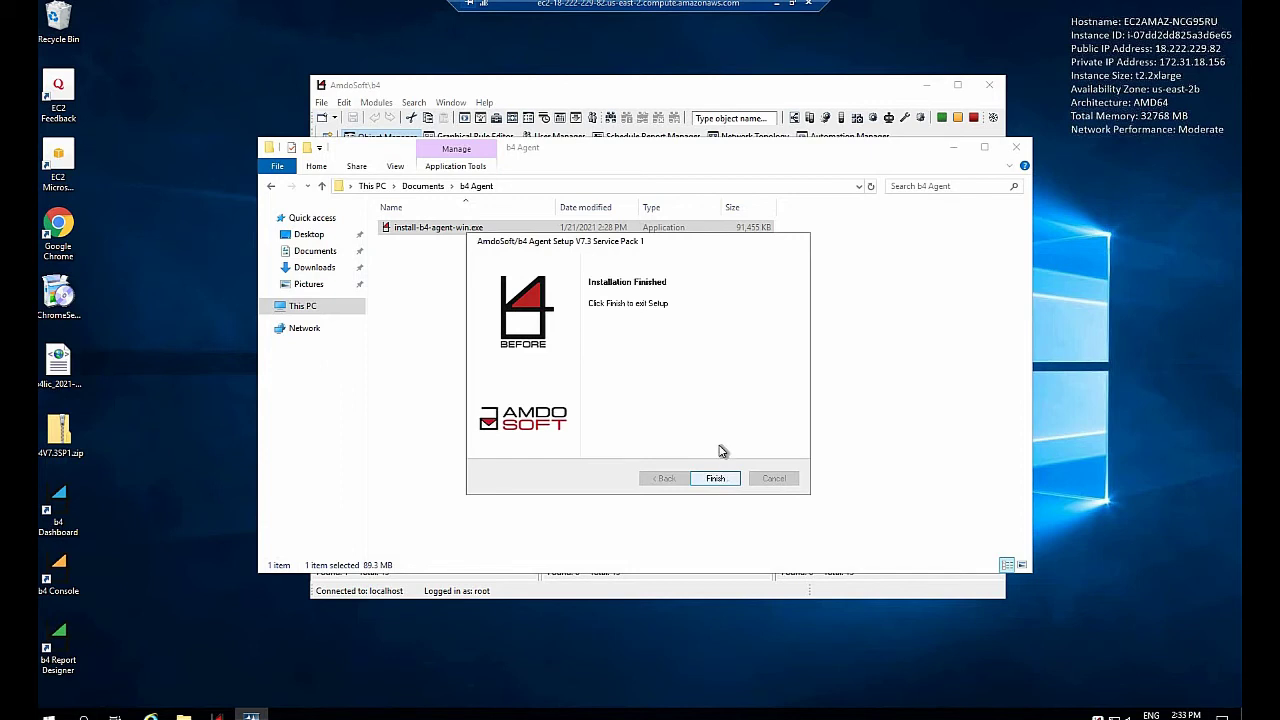
click(719, 481)
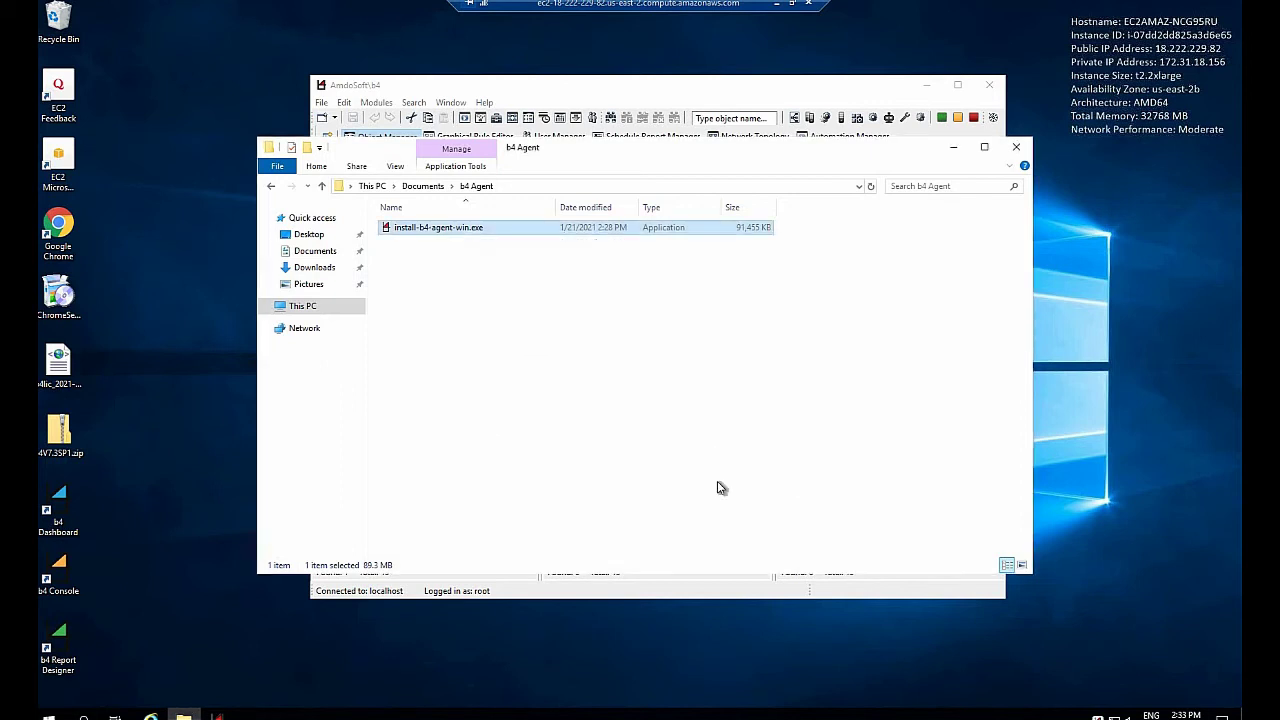
Close the folder window and create a new pod named HR Department
click(1016, 150)
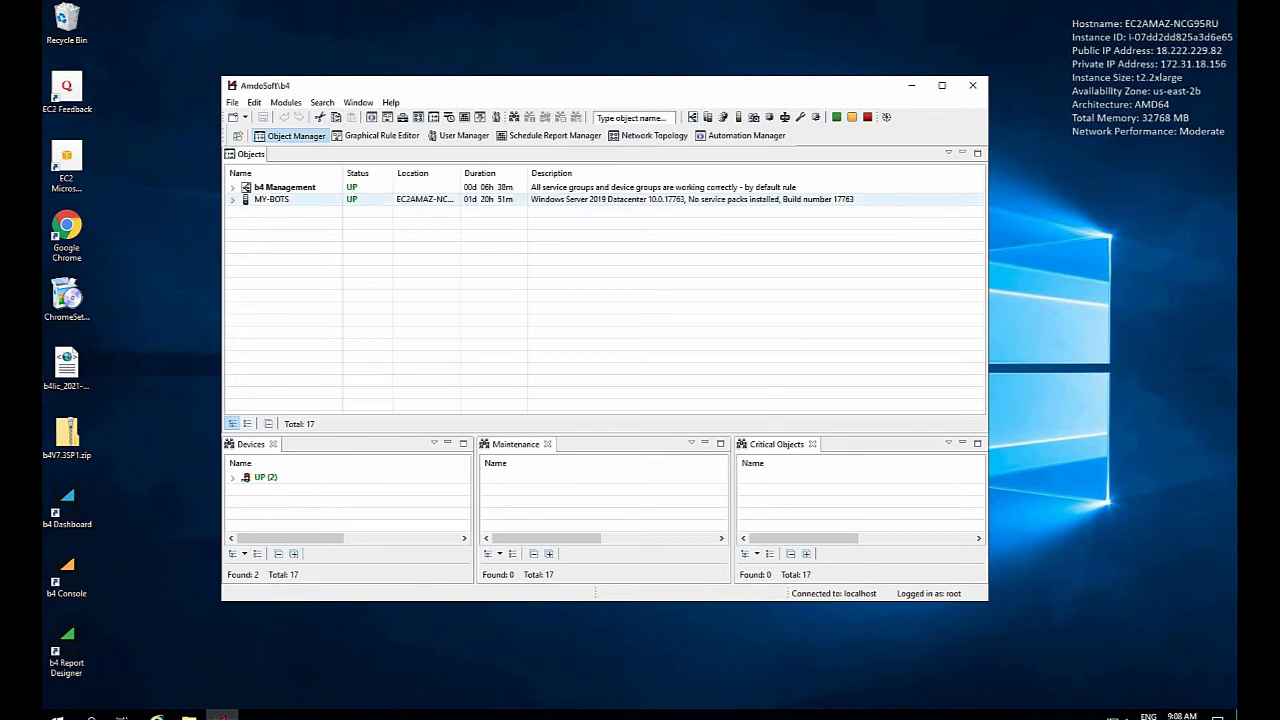
click(283, 203)
click(233, 103)
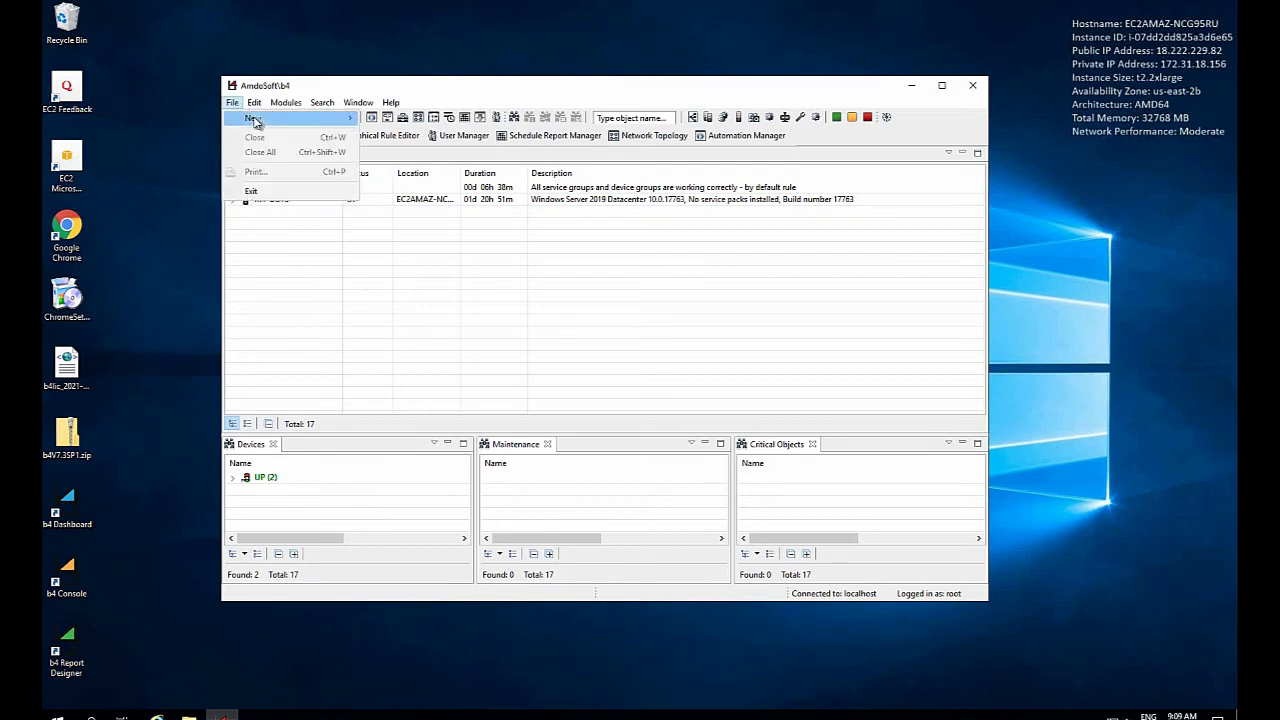
mouse_move(290, 119)
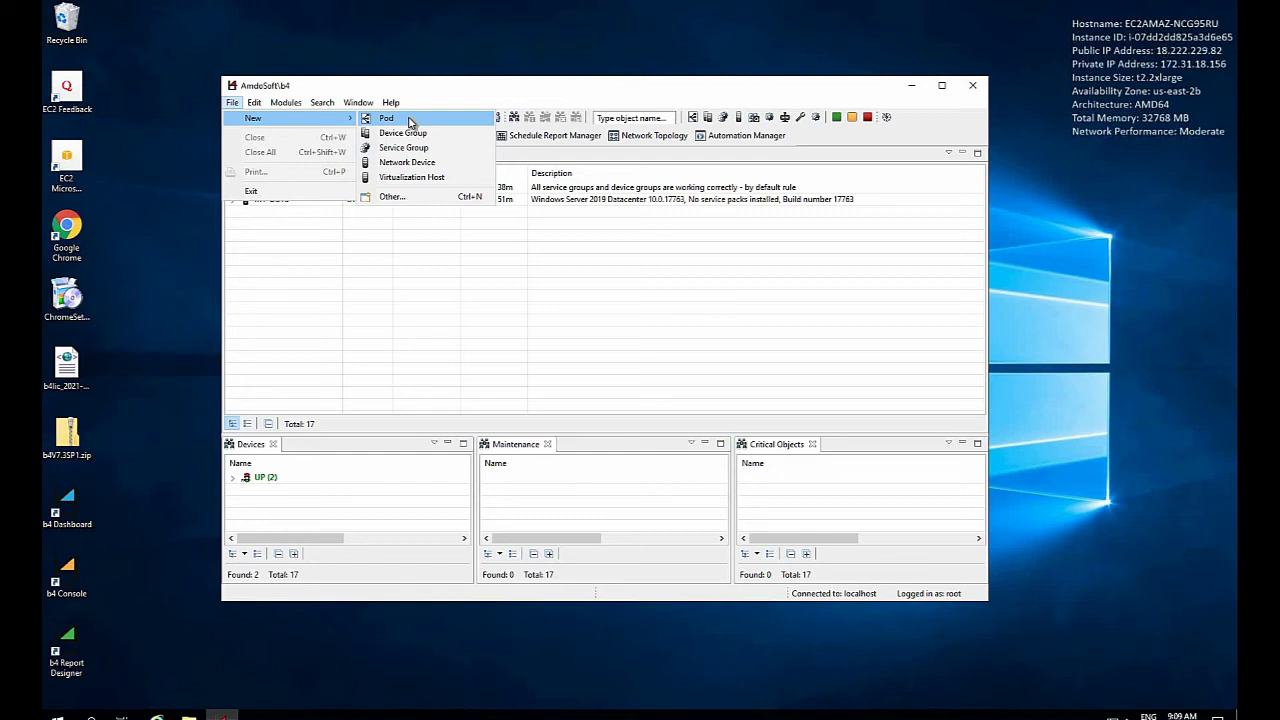
click(409, 121)
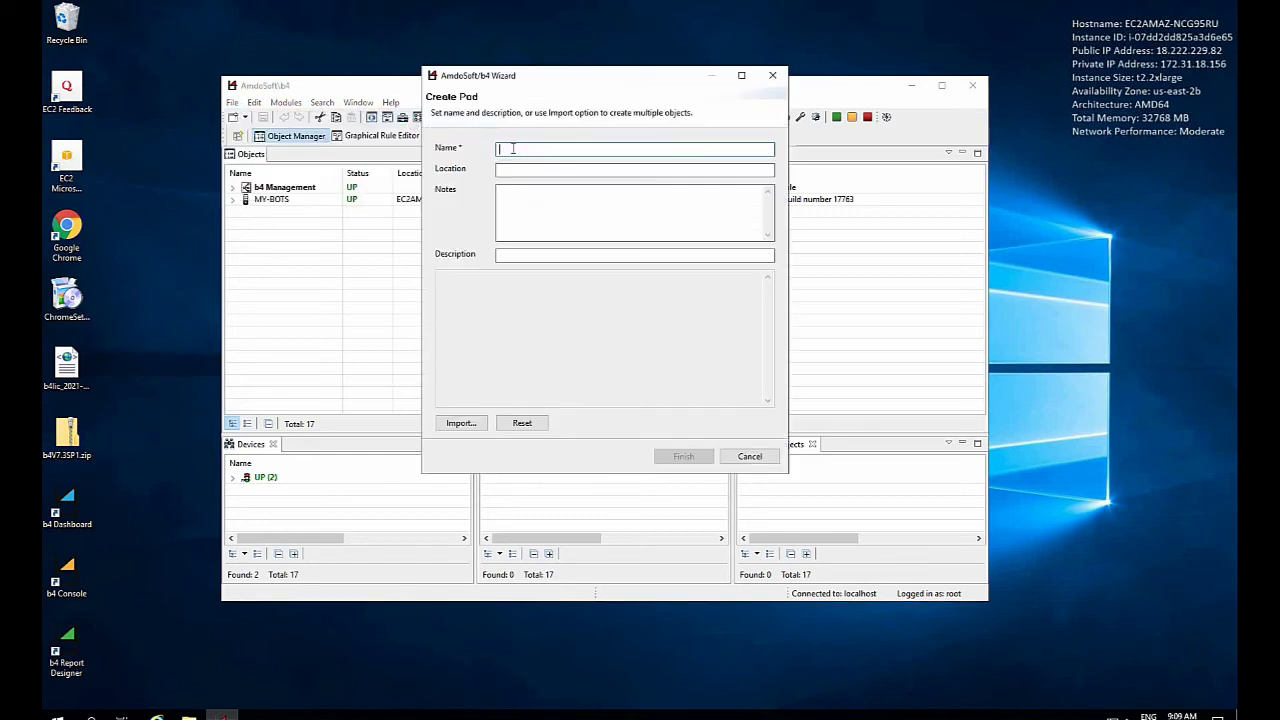
text(HR)
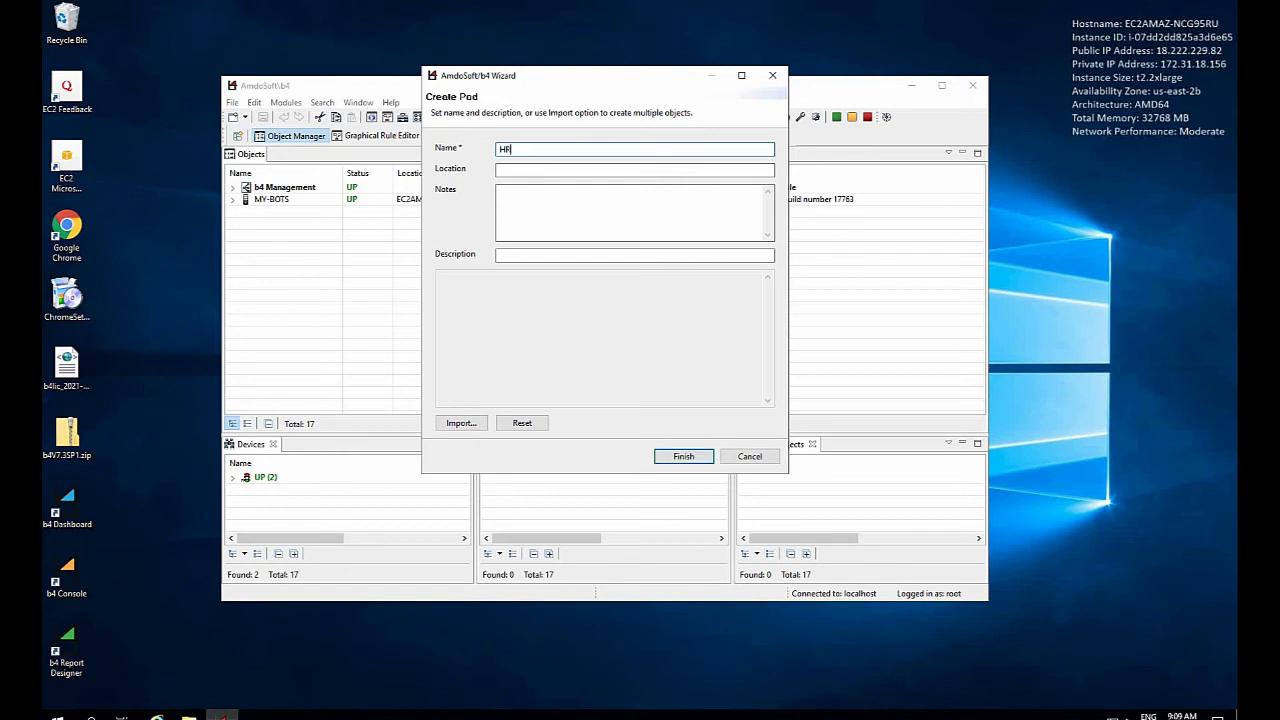
text( Department)
click(679, 458)
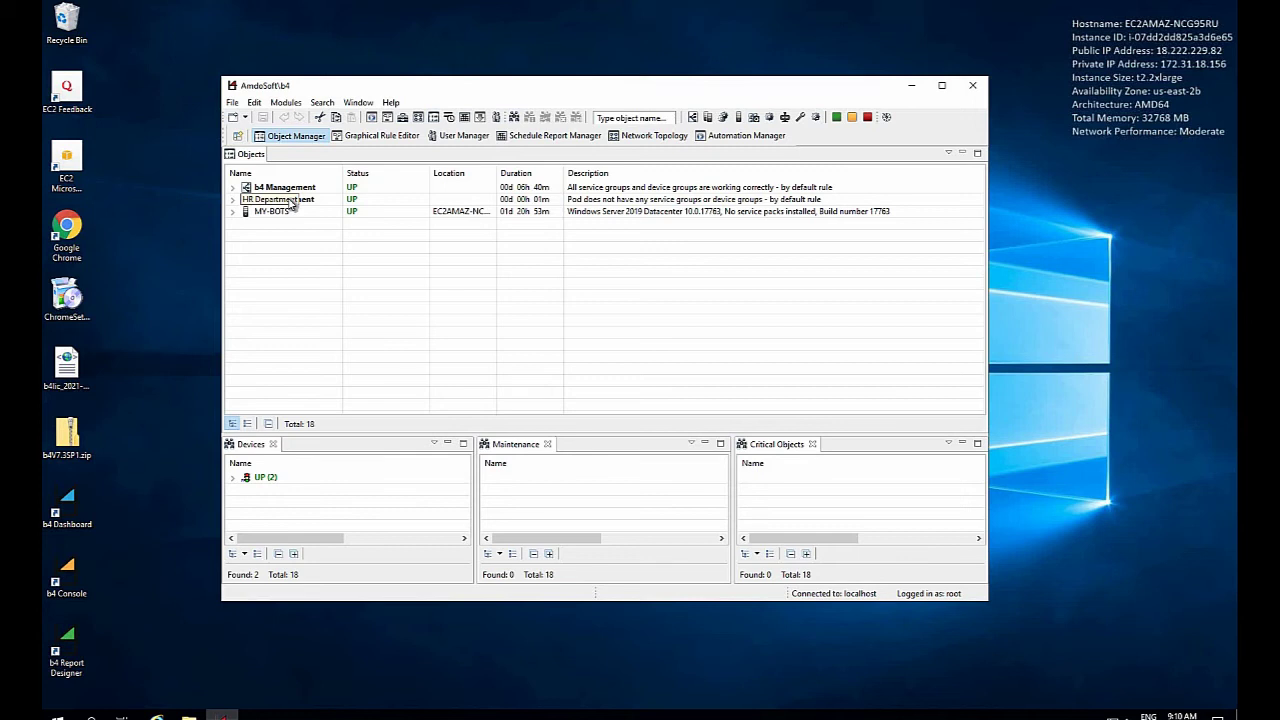
Create a new device group named MY-AGENTS under the HR Department pod
right_click(291, 203)
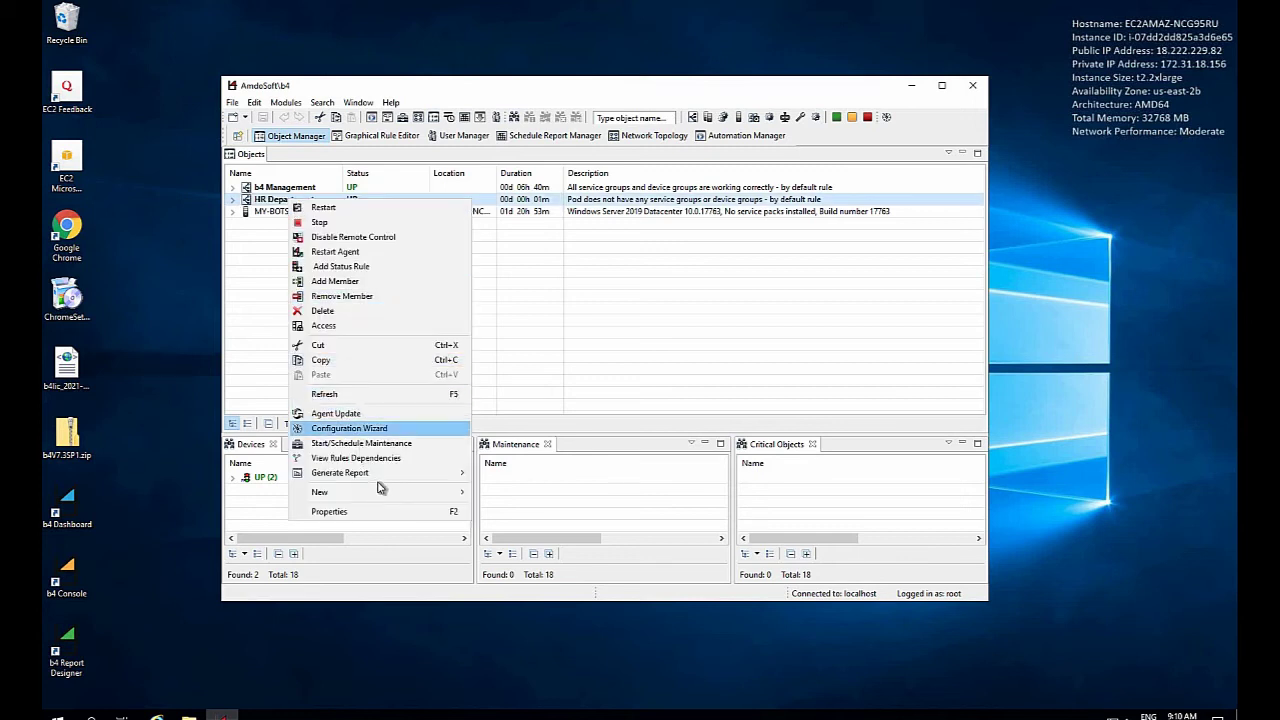
mouse_move(390, 494)
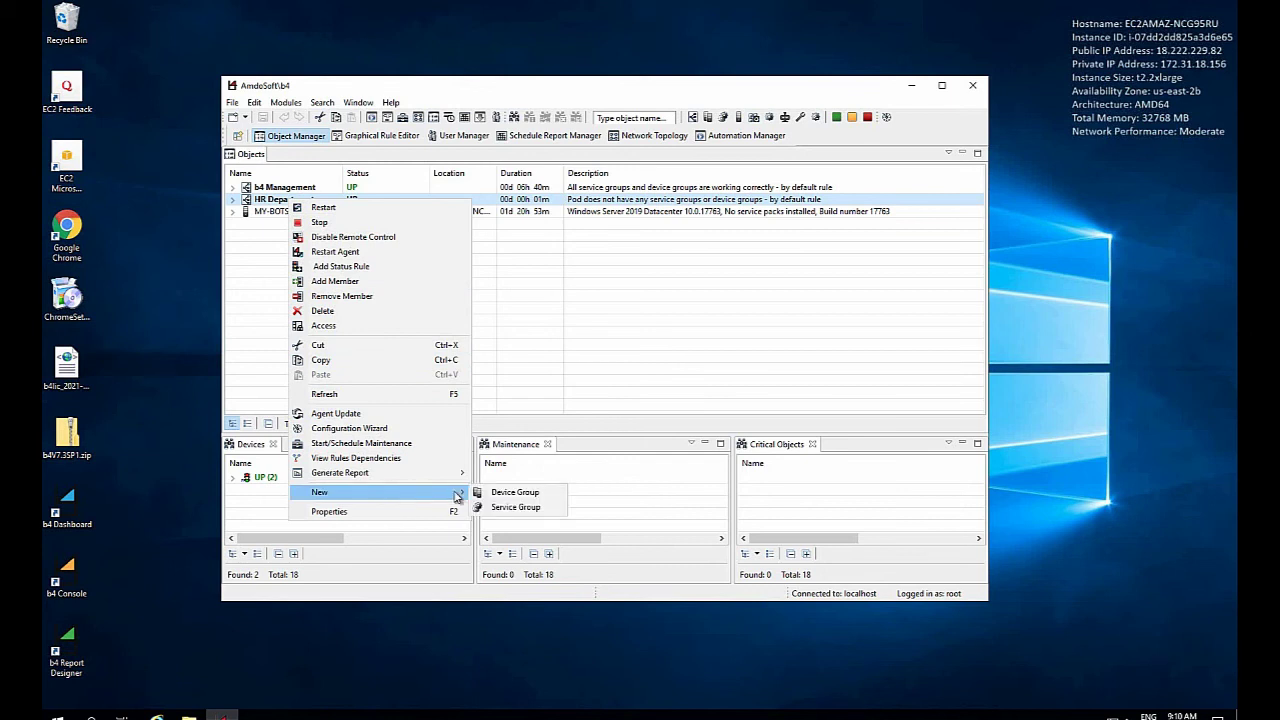
click(538, 495)
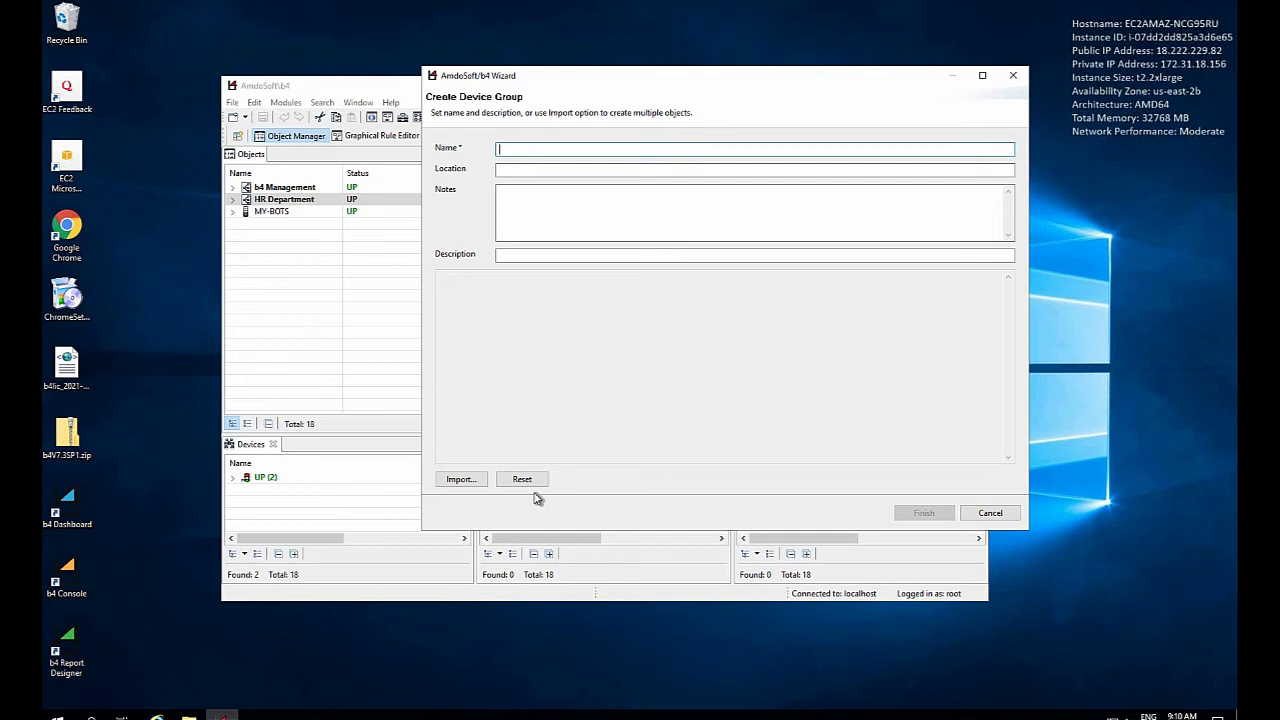
text(MY-)
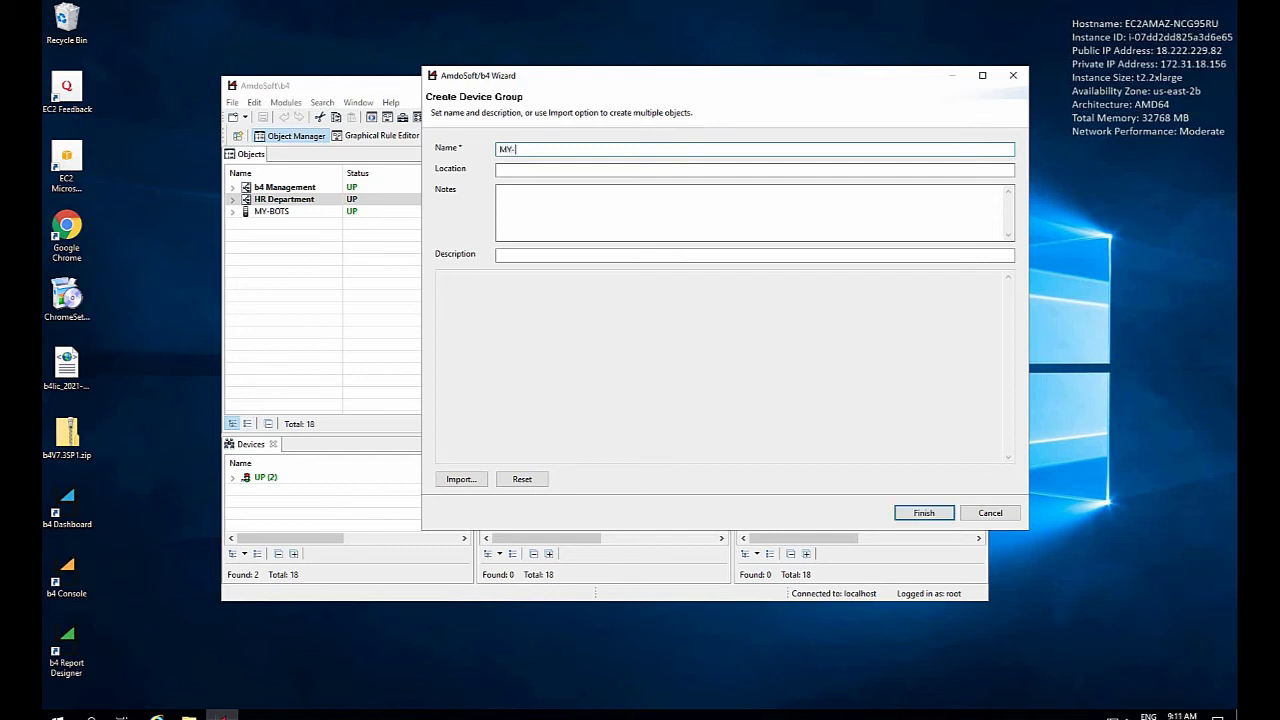
text(AGENTS)
click(924, 514)
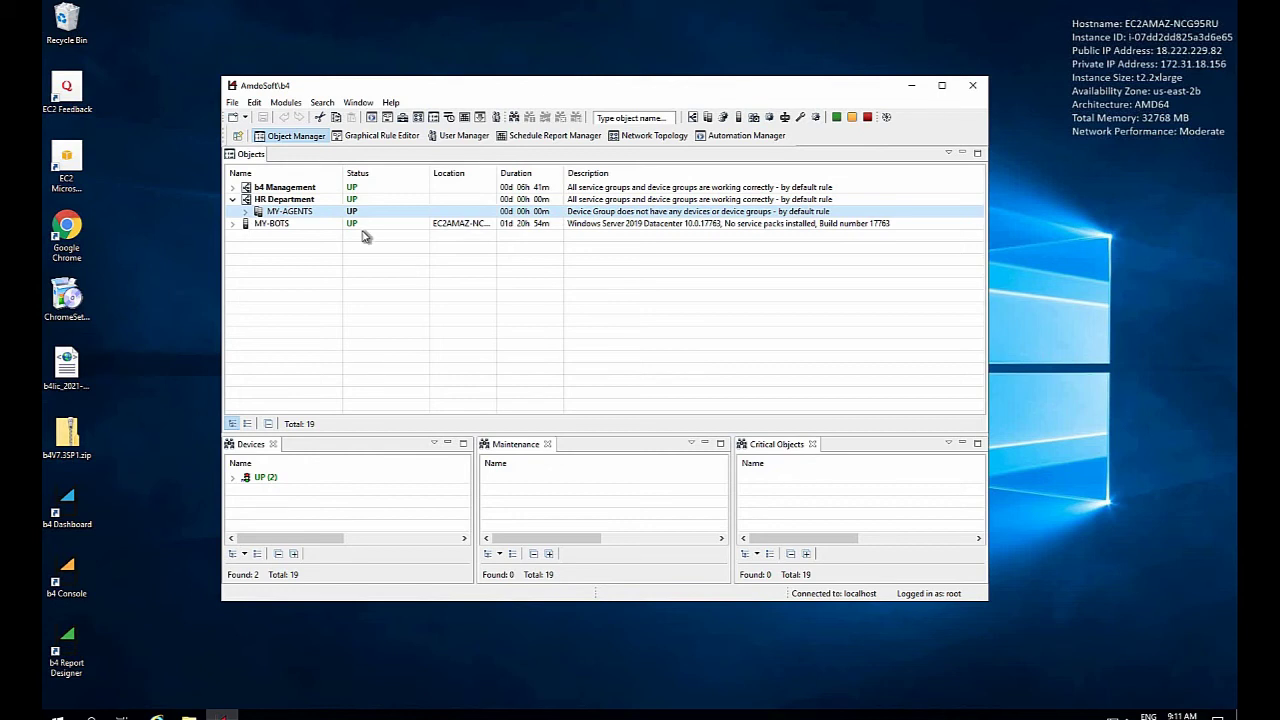
right_click(285, 215)
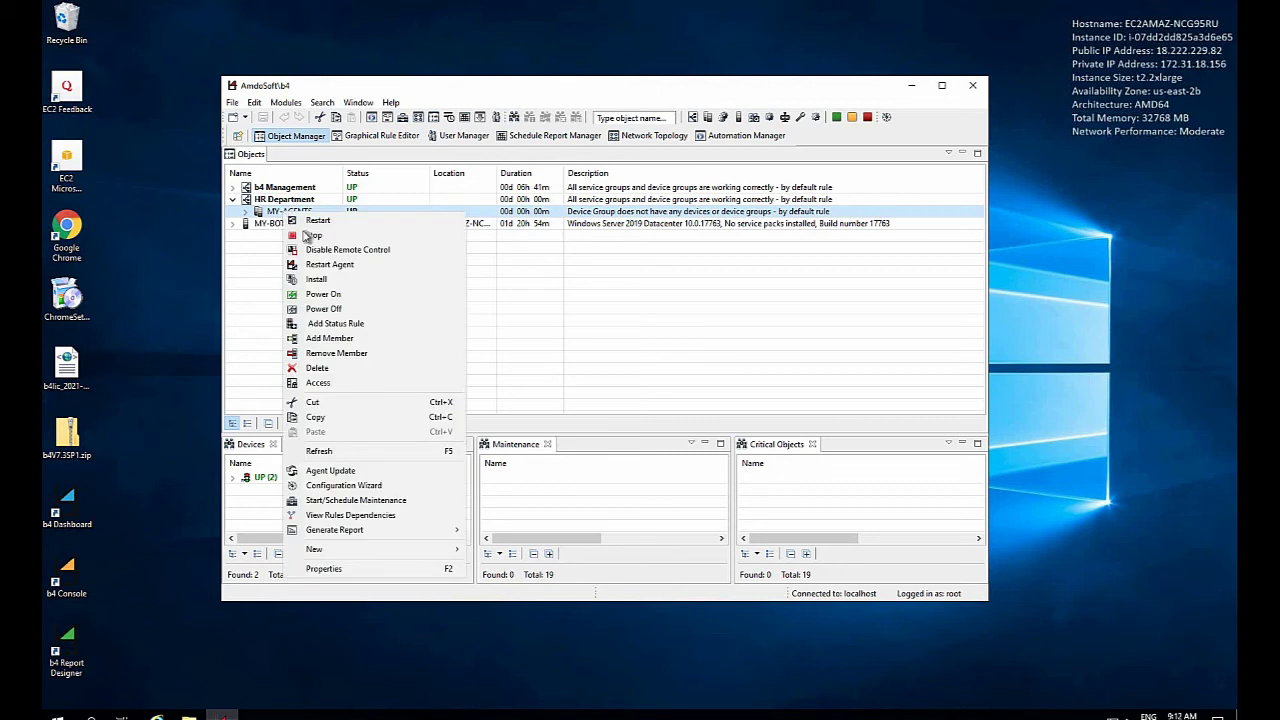
Add the MY-BOTS device to MY-AGENTS and expand the group to show it
click(338, 340)
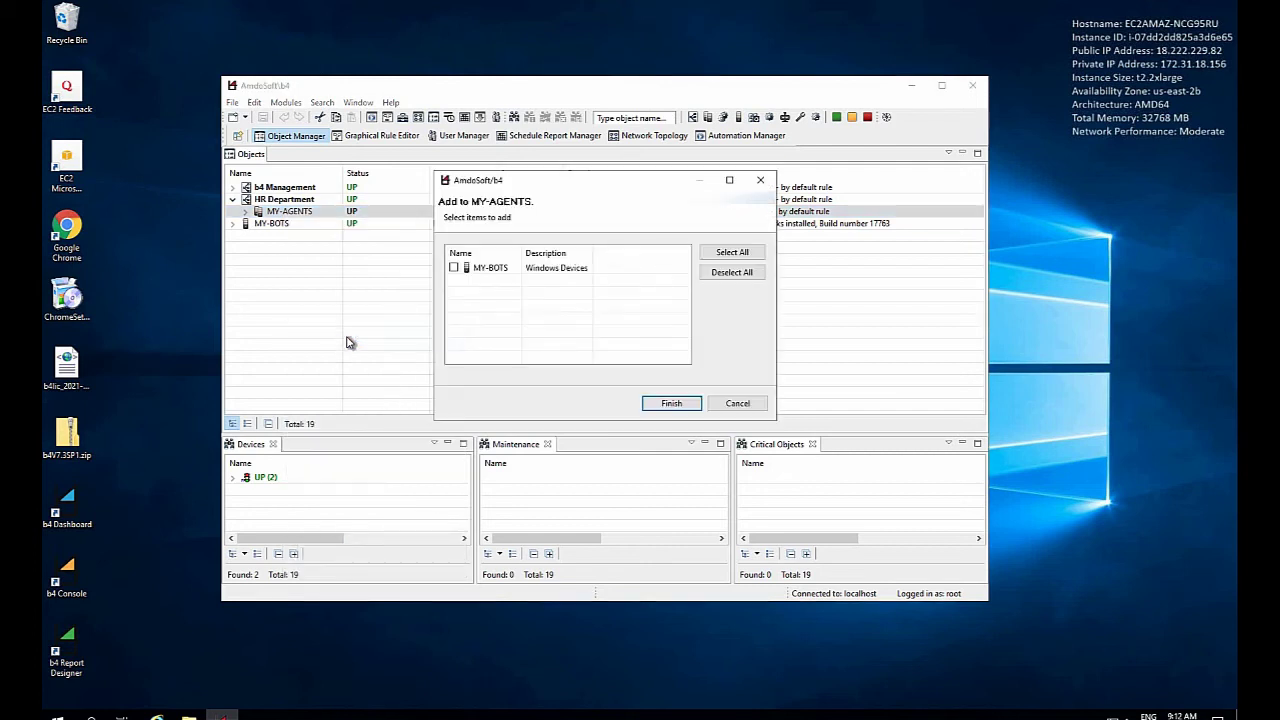
click(454, 270)
click(670, 404)
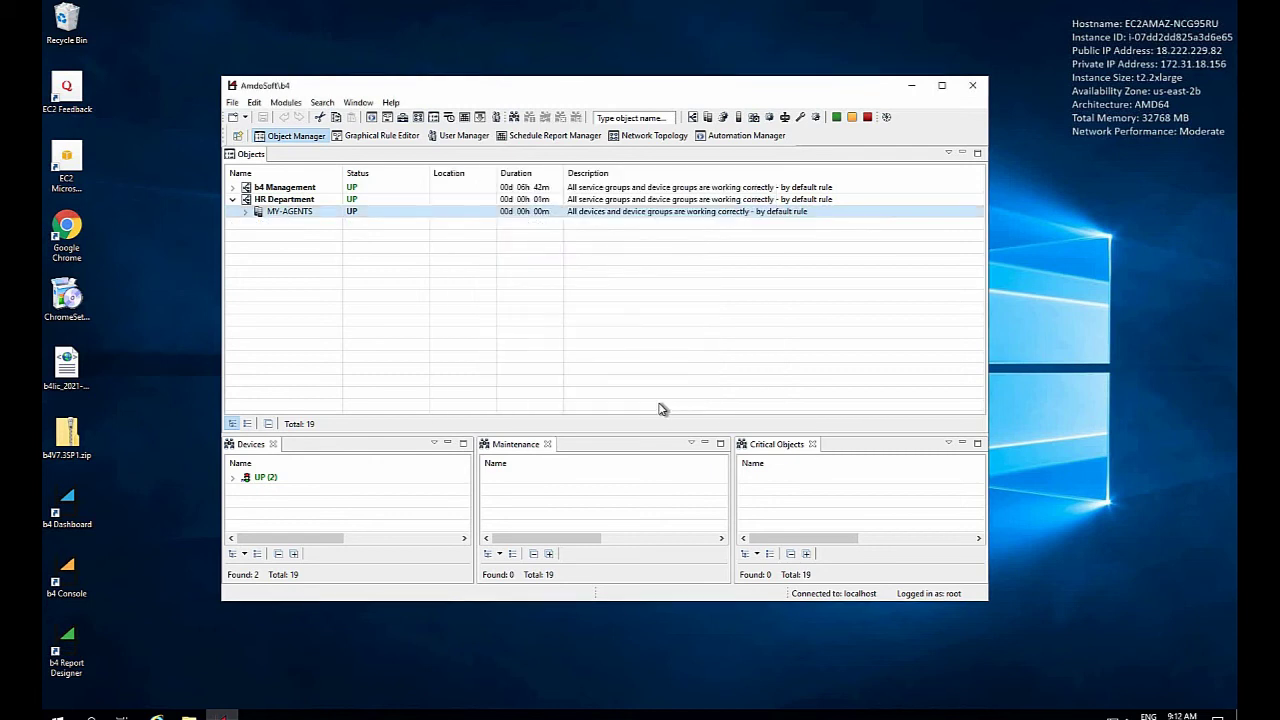
click(245, 213)
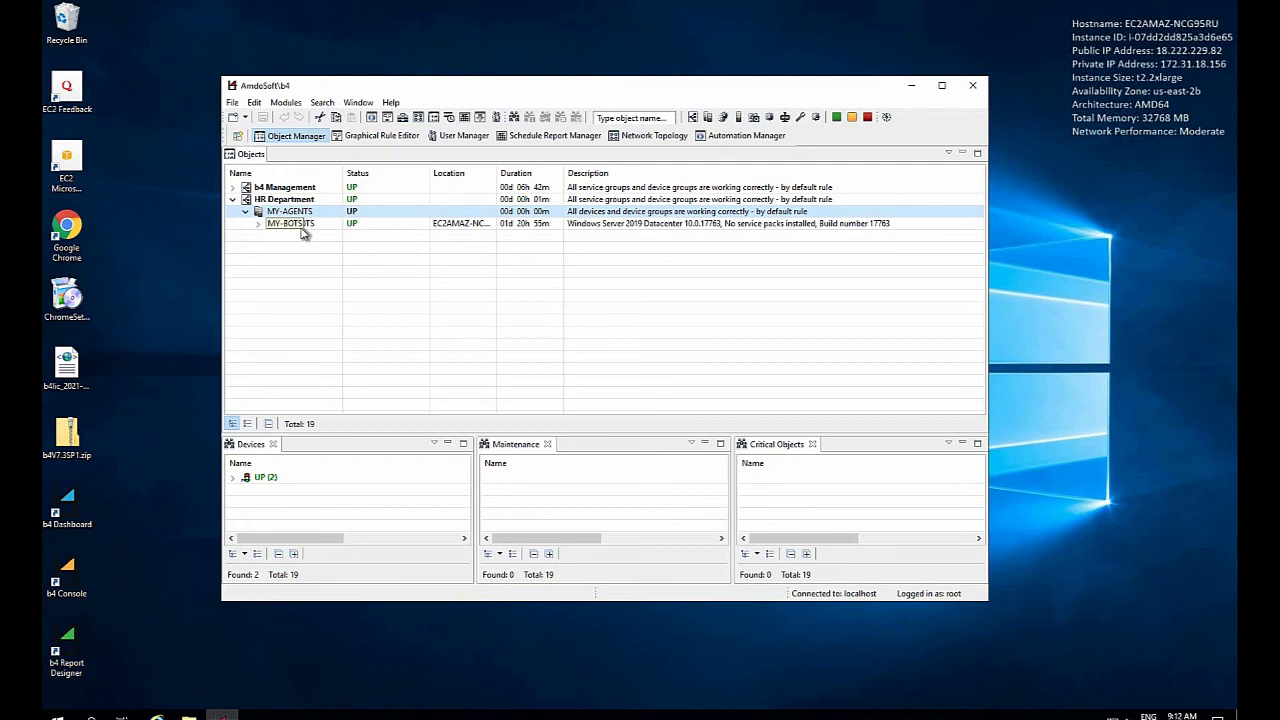
right_click(302, 224)
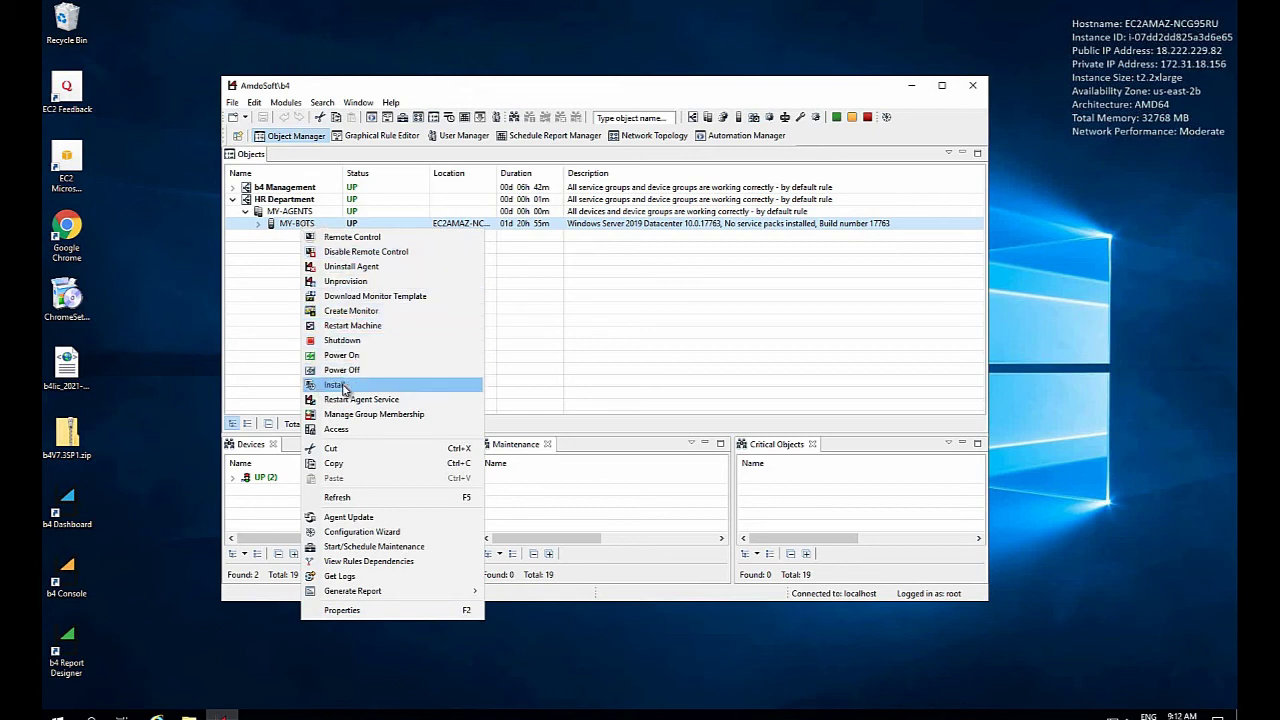
Start a software install on MY-BOTS labelled Bot-01 with process name HR RPA Processes
click(343, 387)
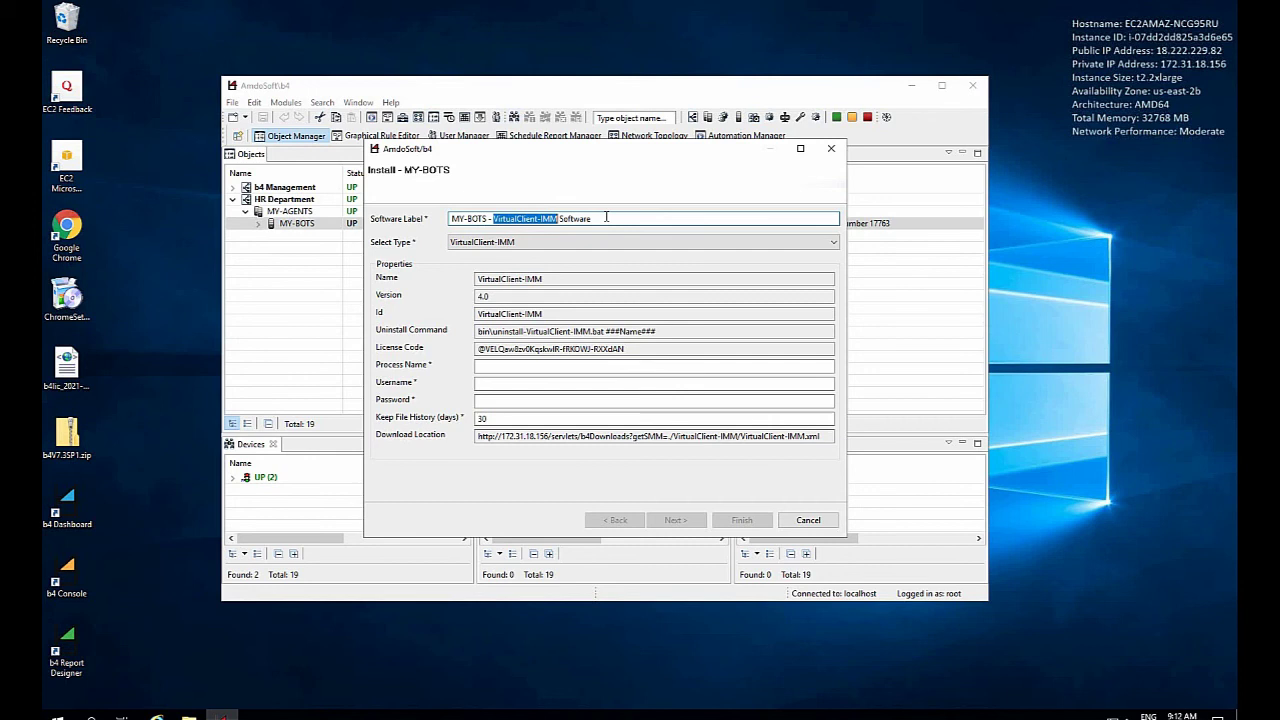
drag(590, 218, 440, 225)
text(B)
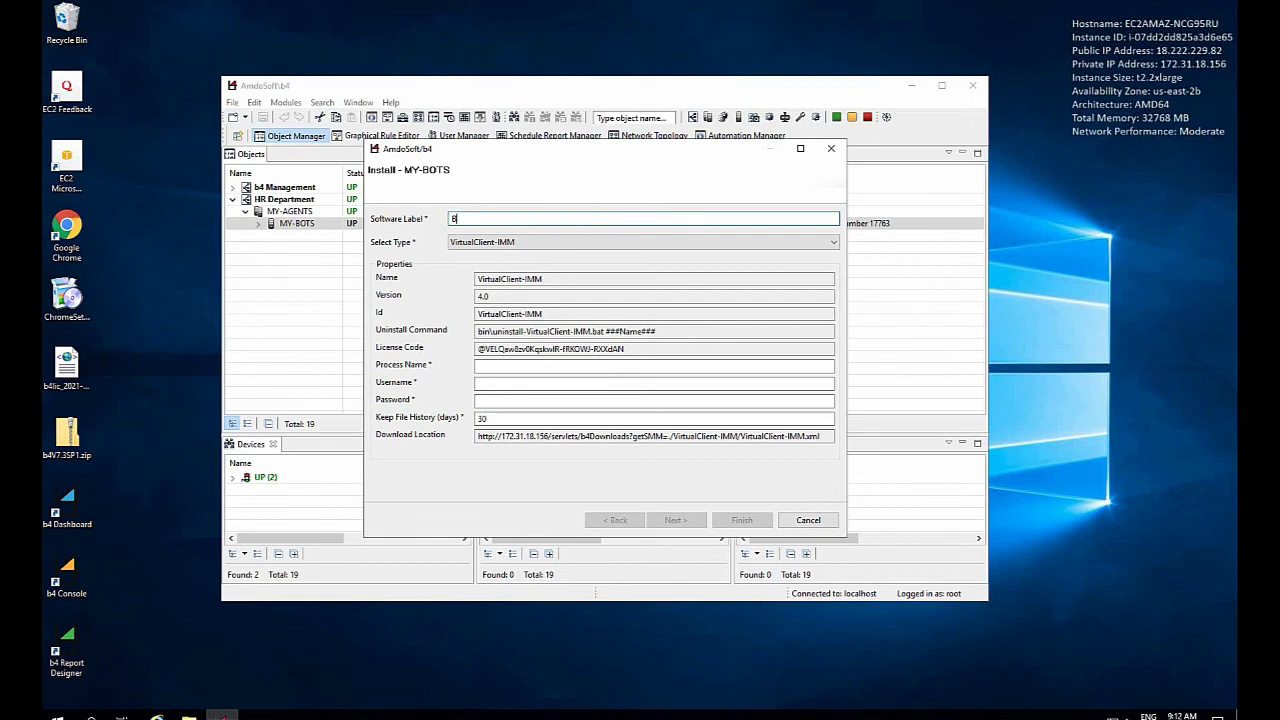
text(ot-01)
click(500, 366)
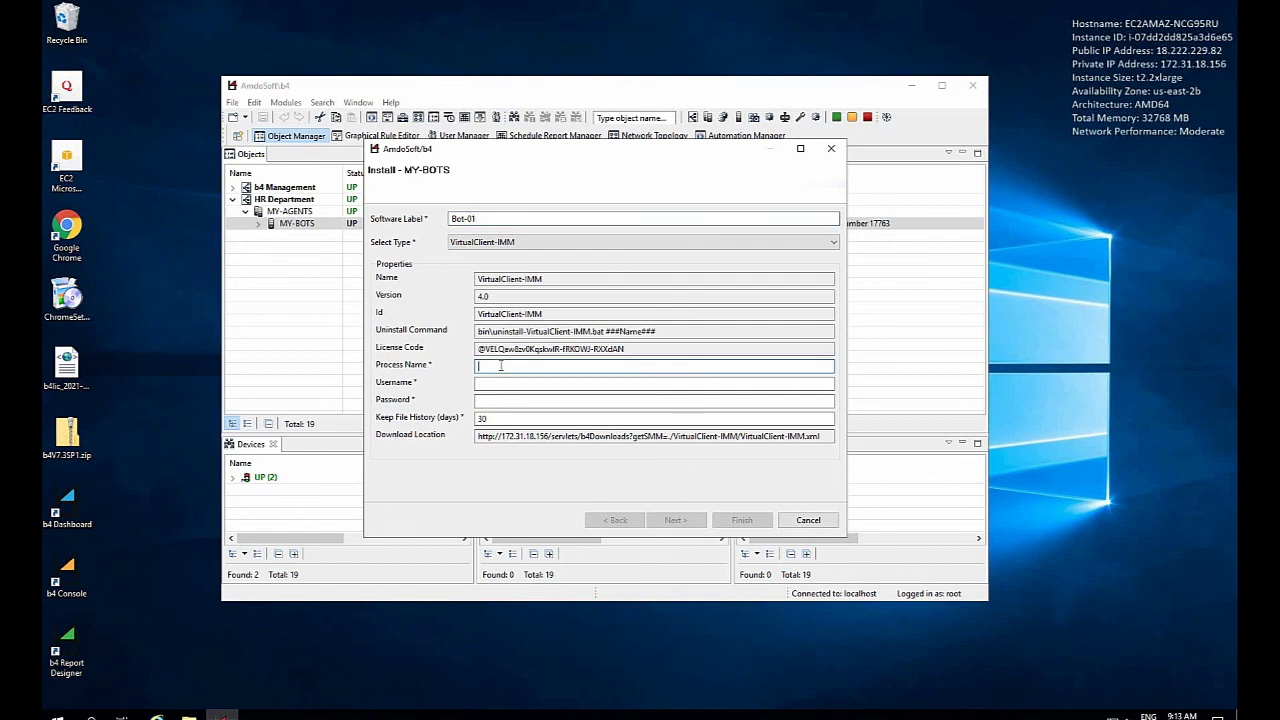
text(HR RPA Processes)
Enter the bot account's username and password and submit the VirtualClient-IMM installation
click(501, 383)
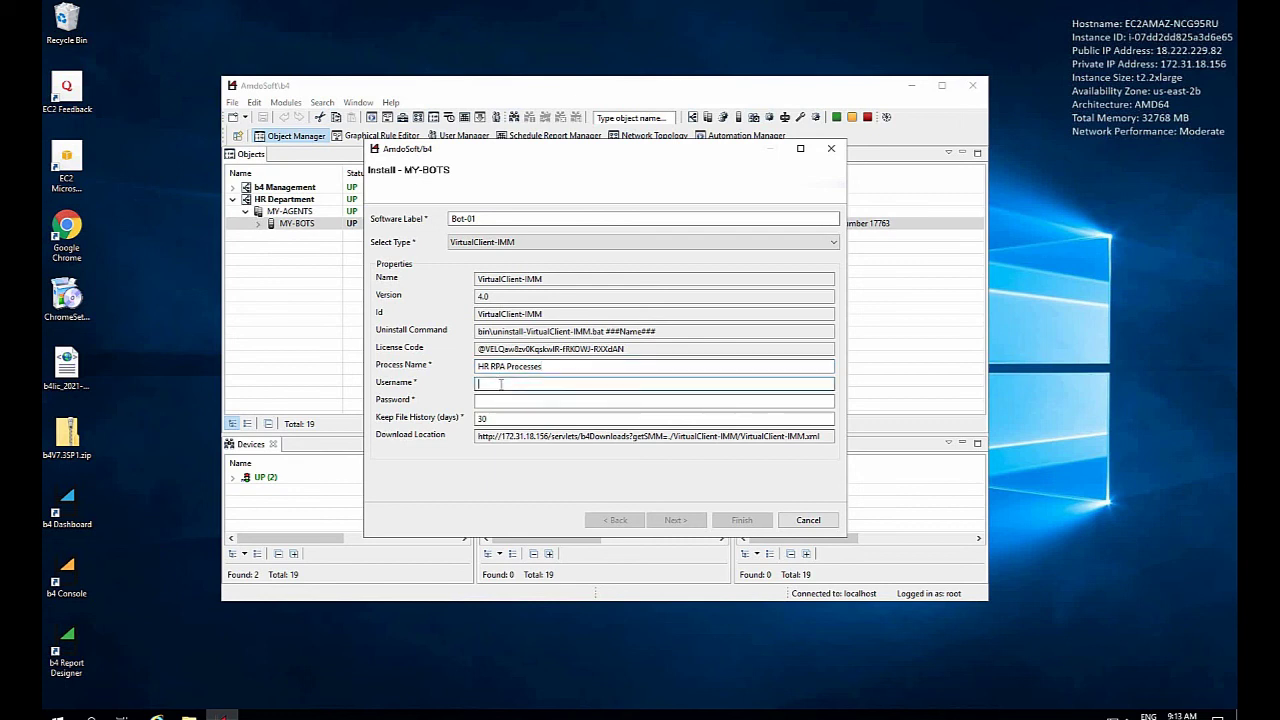
text(Bot-01)
click(503, 401)
text(••••)
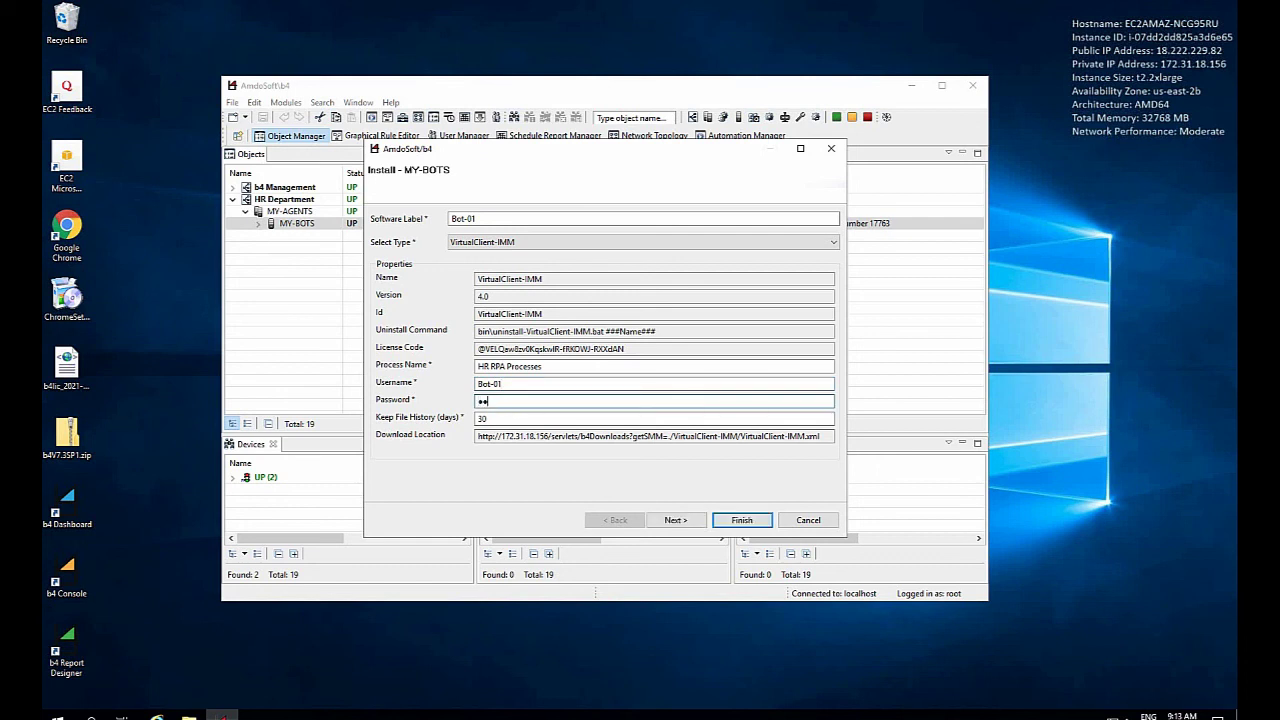
text(••••••••••••••)
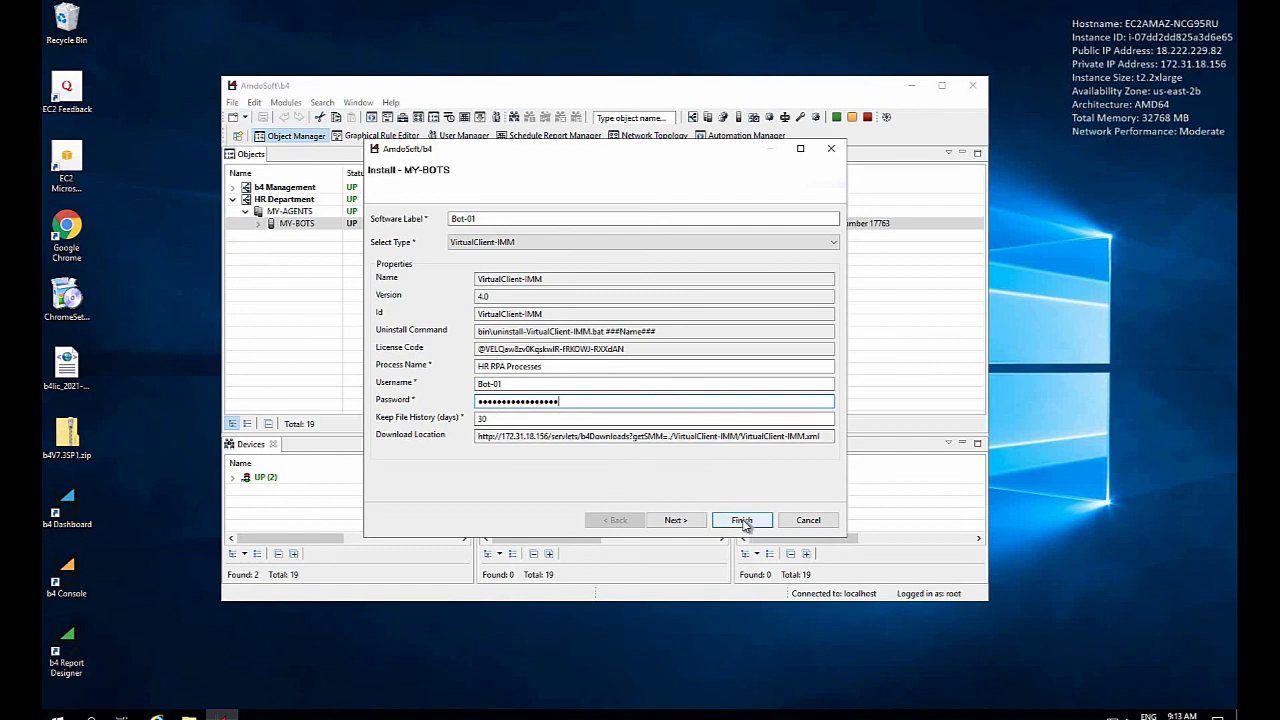
click(742, 521)
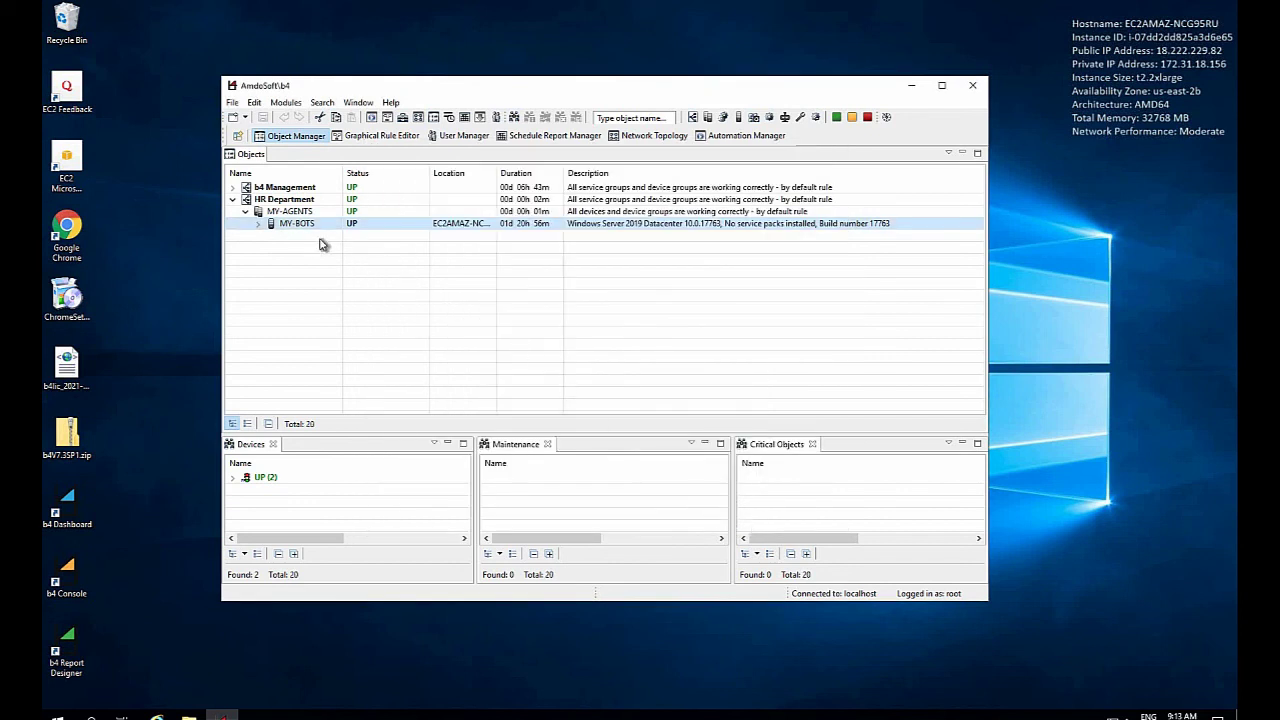
click(258, 226)
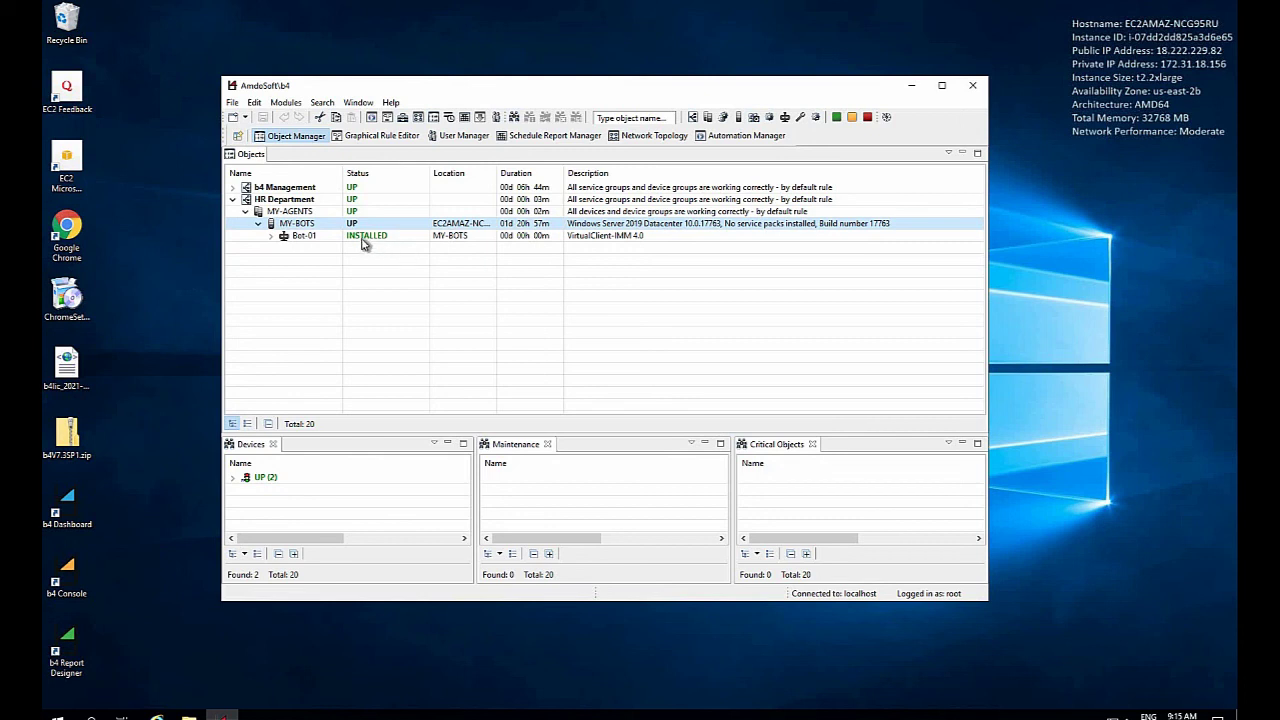
Select Bot-01 under MY-BOTS to confirm it shows INSTALLED with VirtualClient-IMM 4.0
click(362, 237)
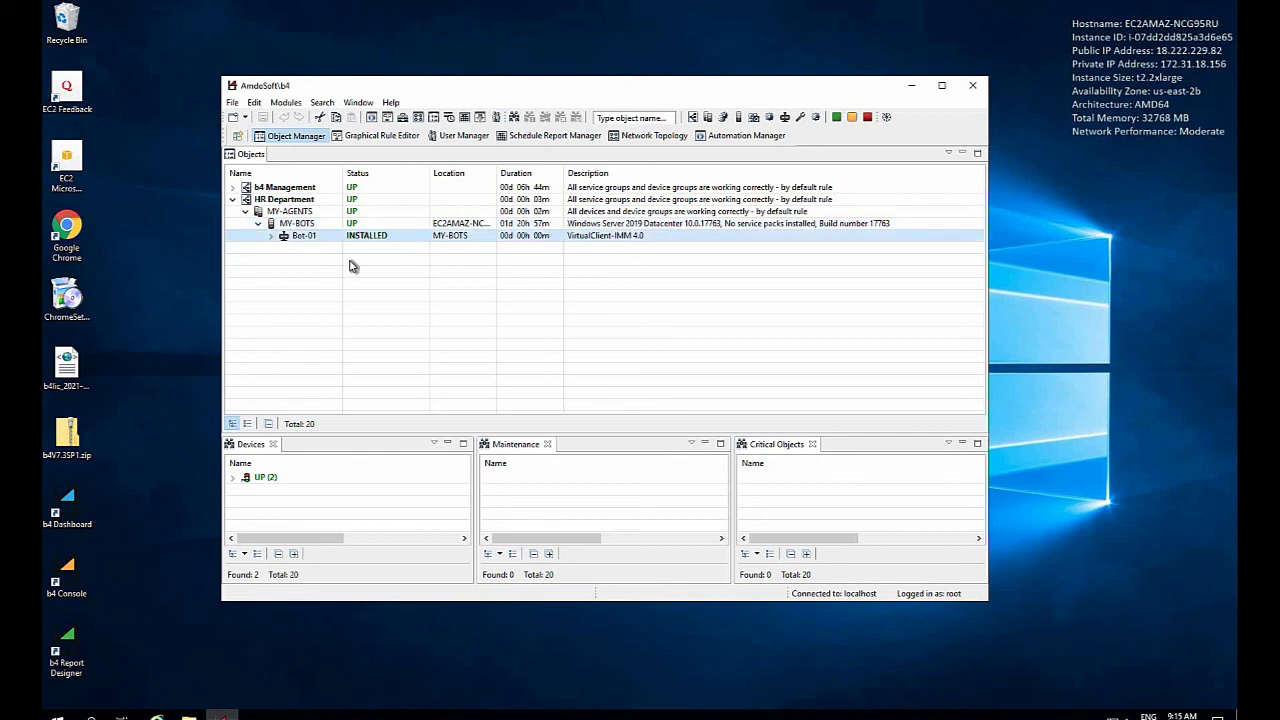